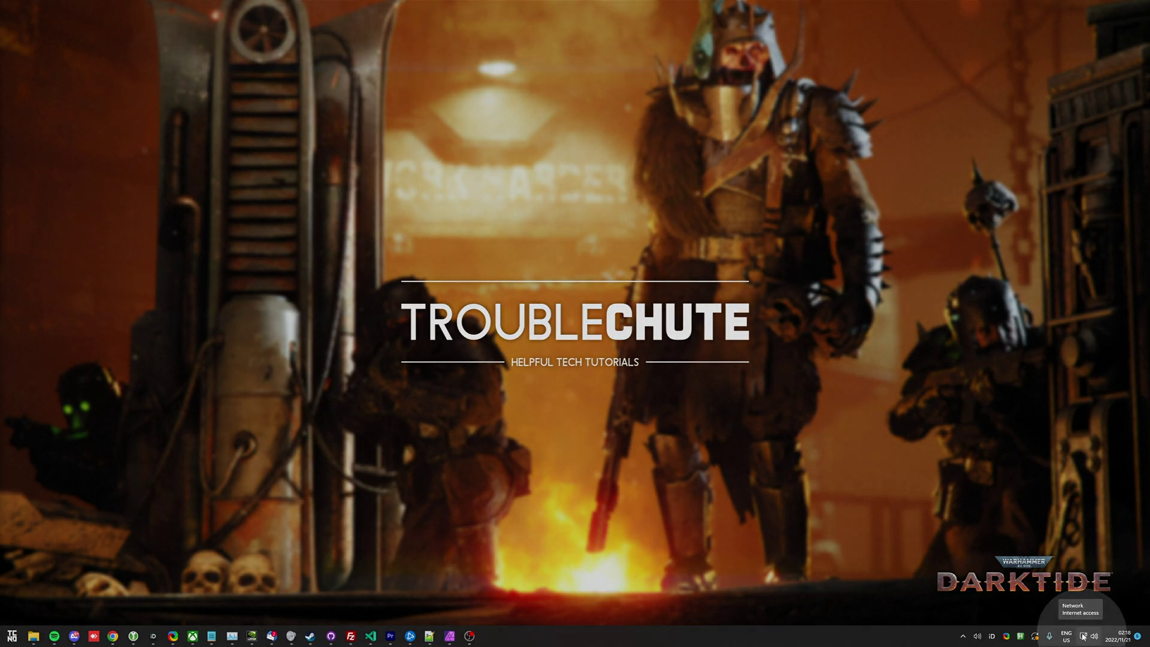
Open the Ethernet connection's details, showing manual DNS servers 1.1.1.1 and 8.8.8.8.
key(super+b)
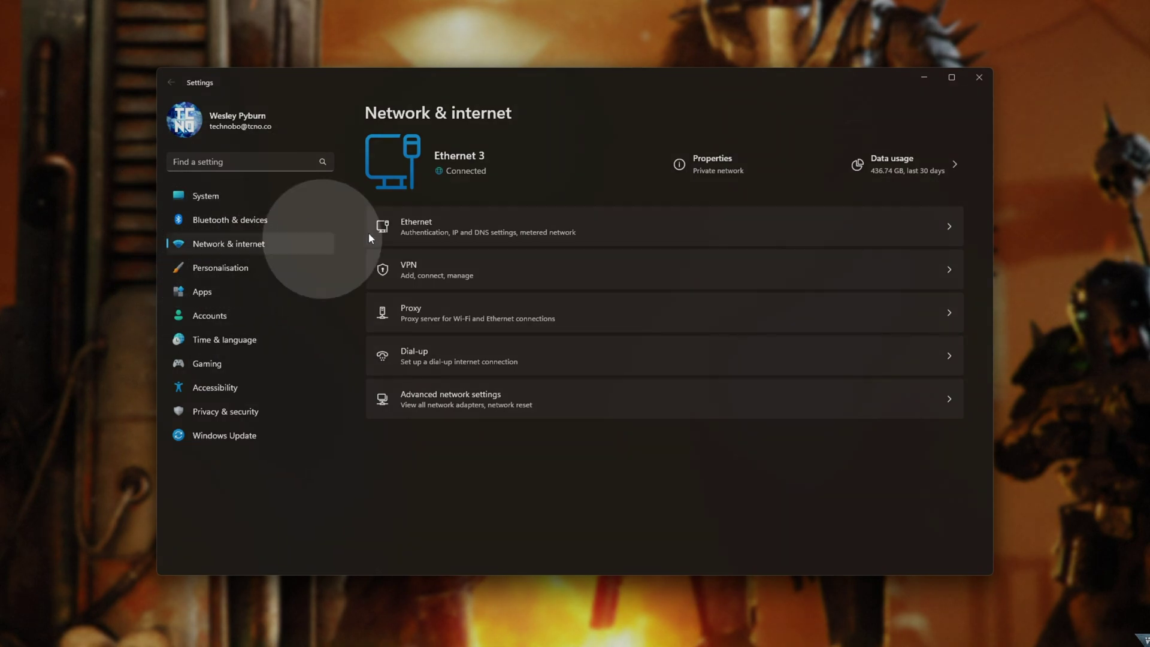
click(467, 228)
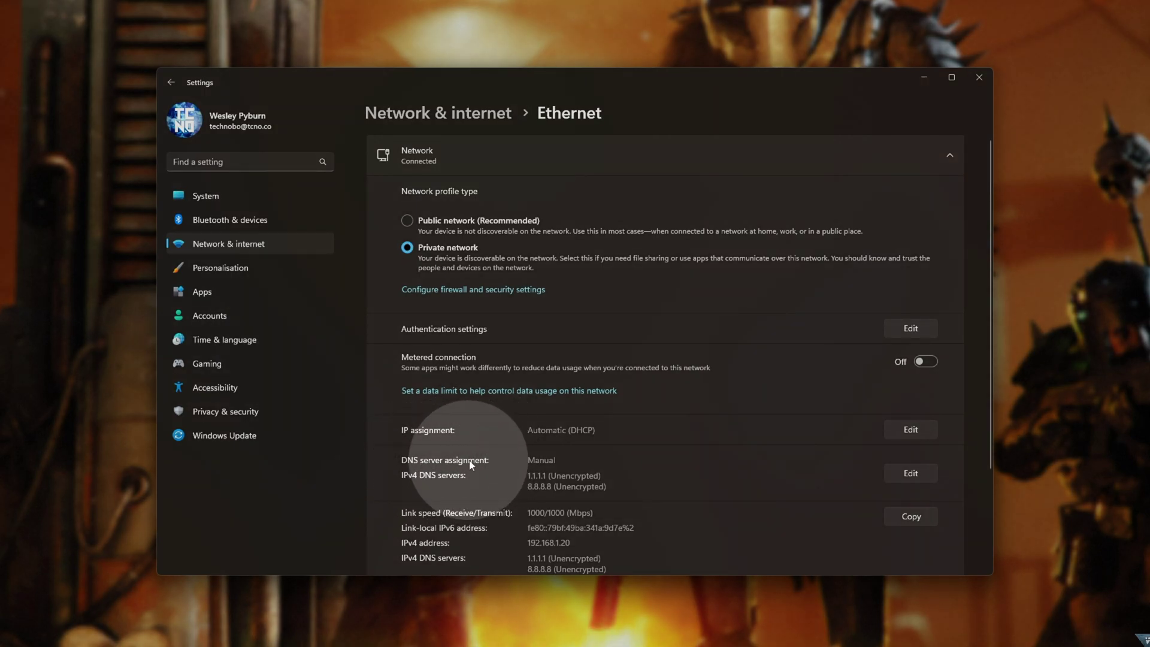
click(909, 474)
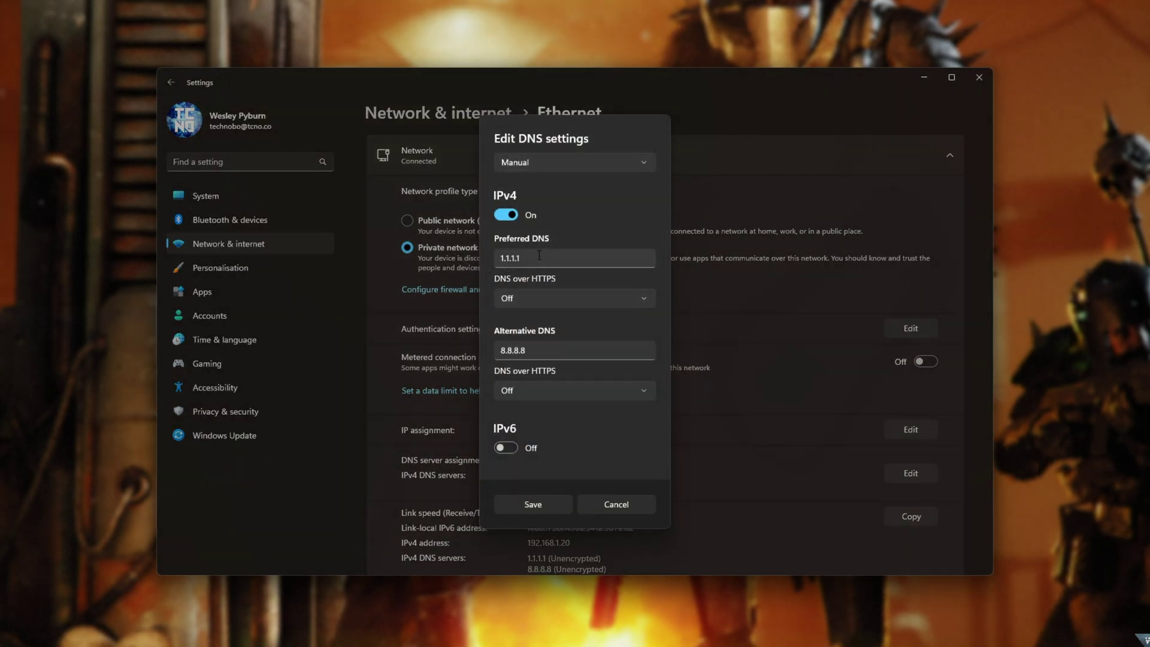
drag(539, 256, 487, 259)
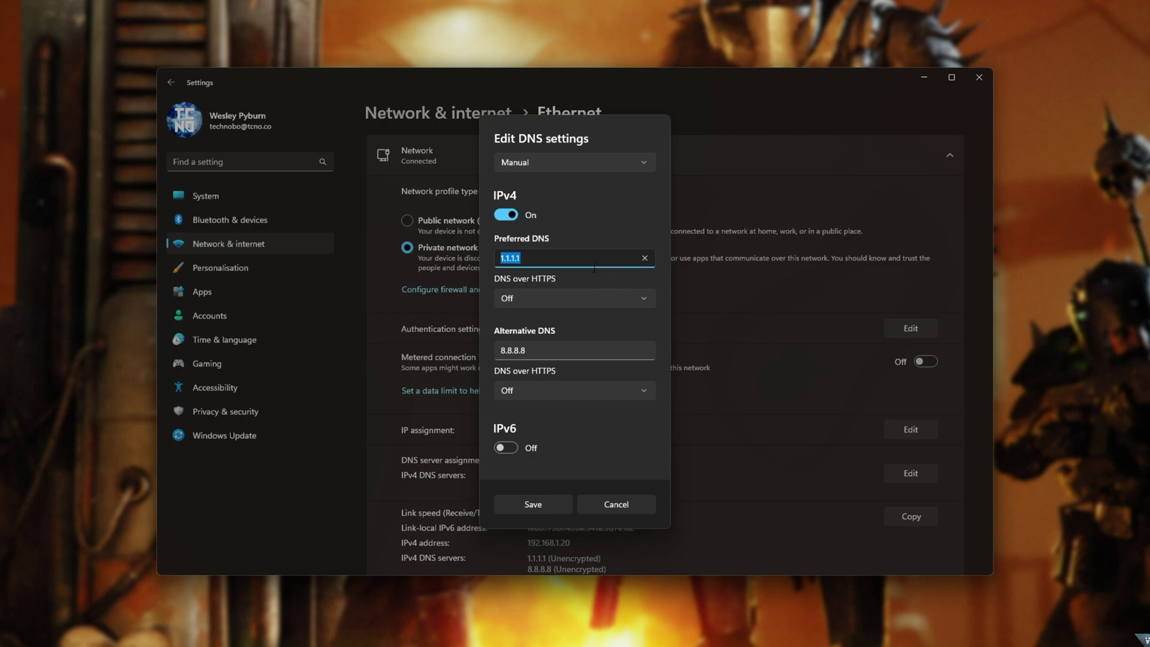
click(556, 345)
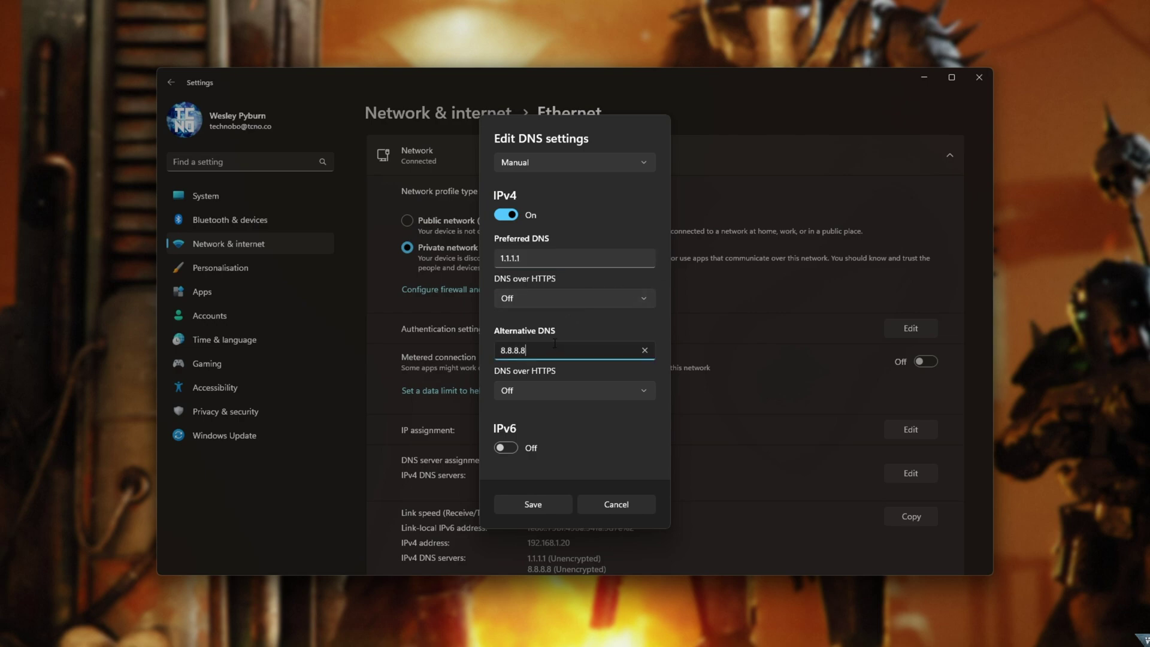
drag(554, 259, 491, 259)
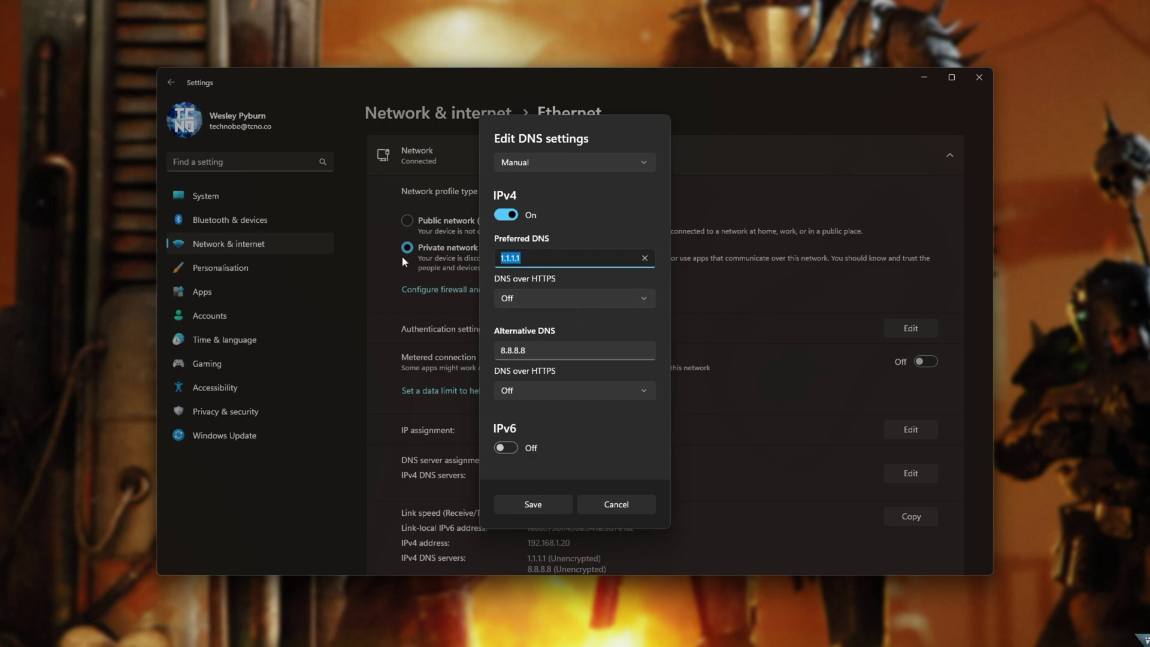
click(534, 352)
double_click(533, 352)
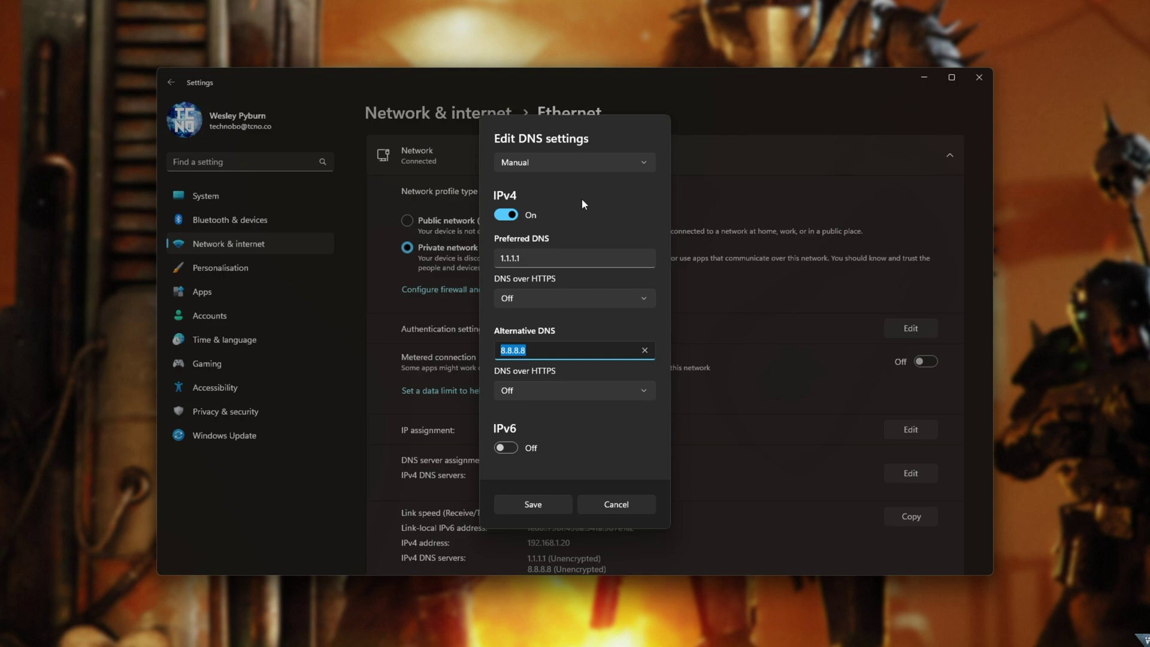
click(545, 165)
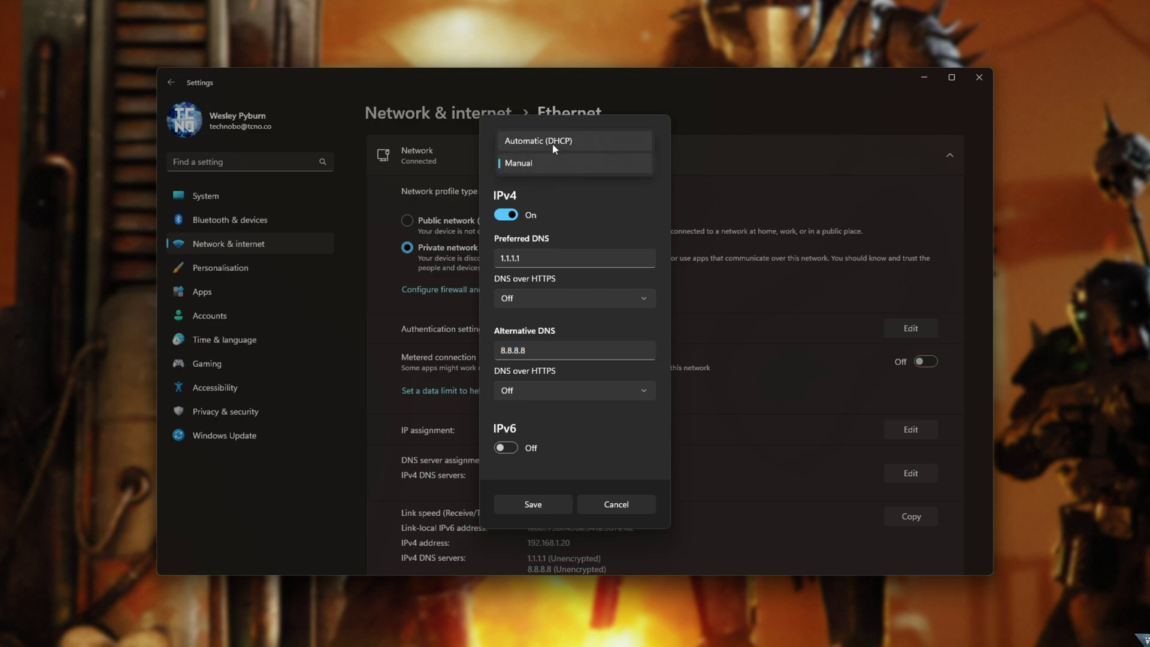
click(553, 142)
click(566, 302)
click(557, 326)
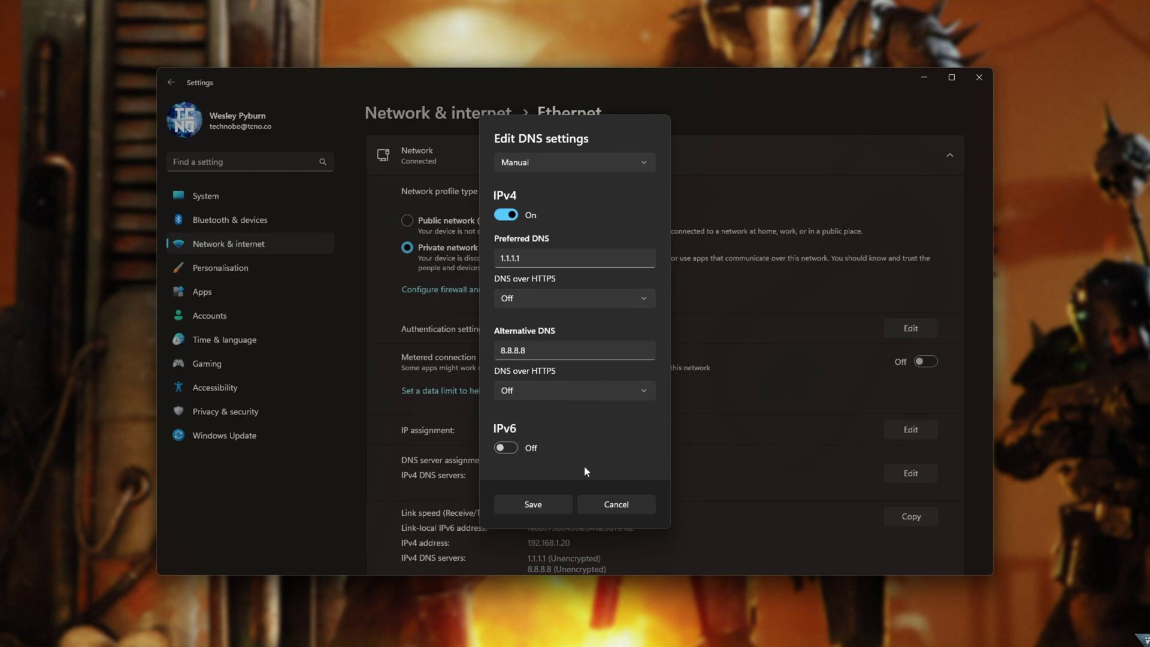
click(595, 505)
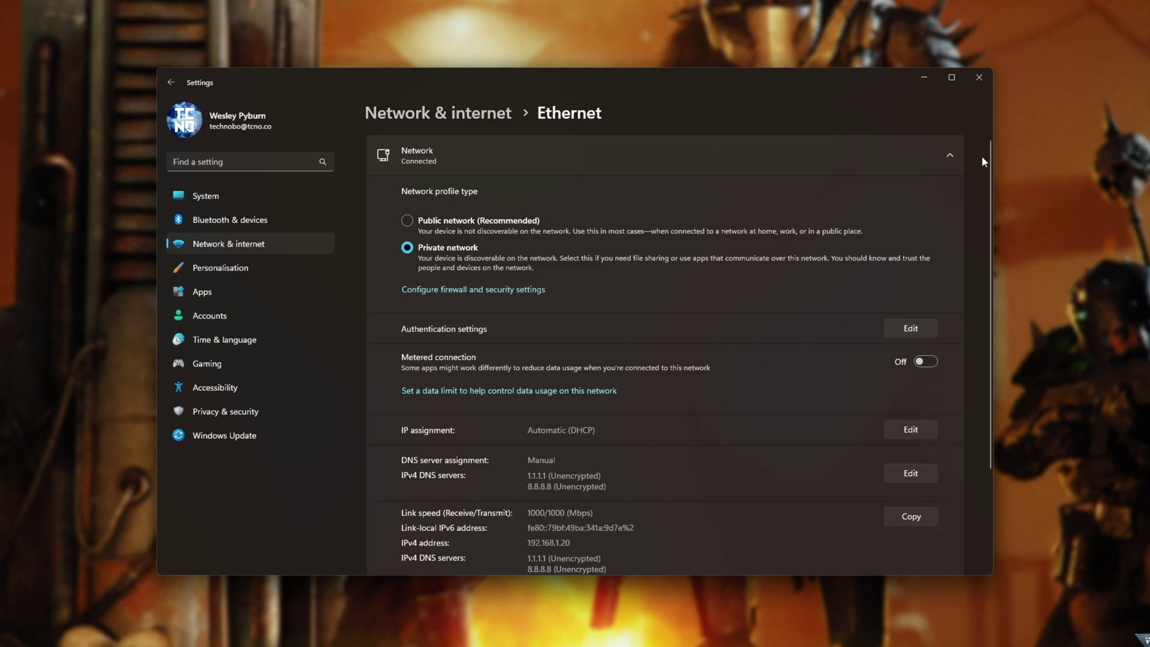
Check that the proxy is off, then open the VPN page with no VPN connections.
key(alt+Left)
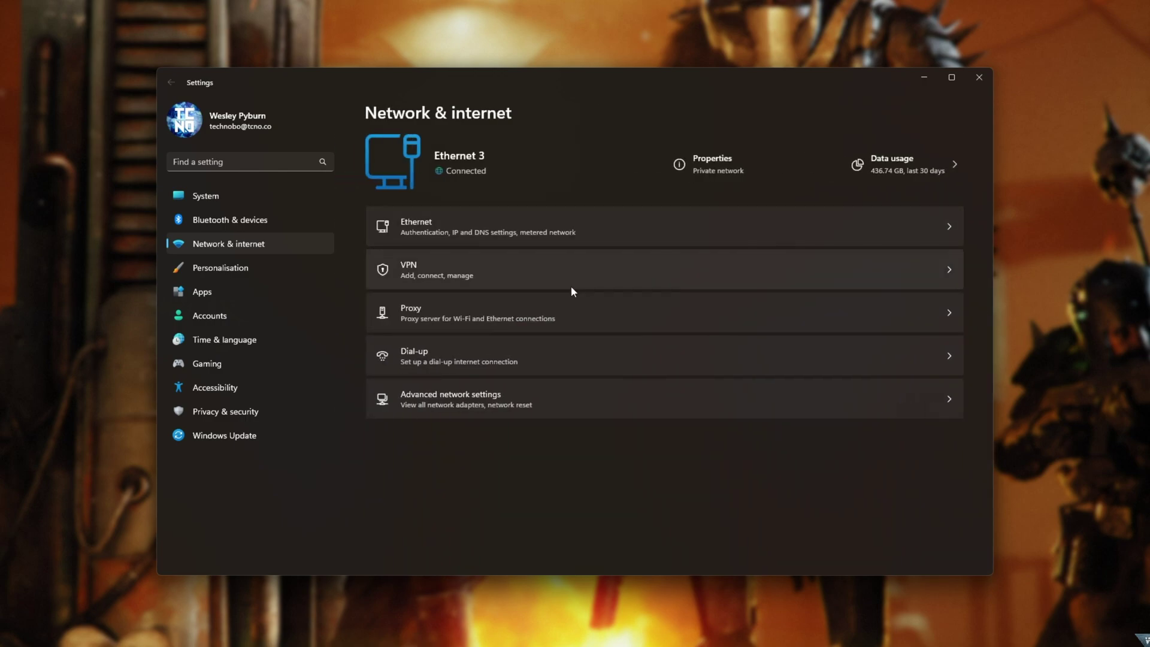
click(499, 312)
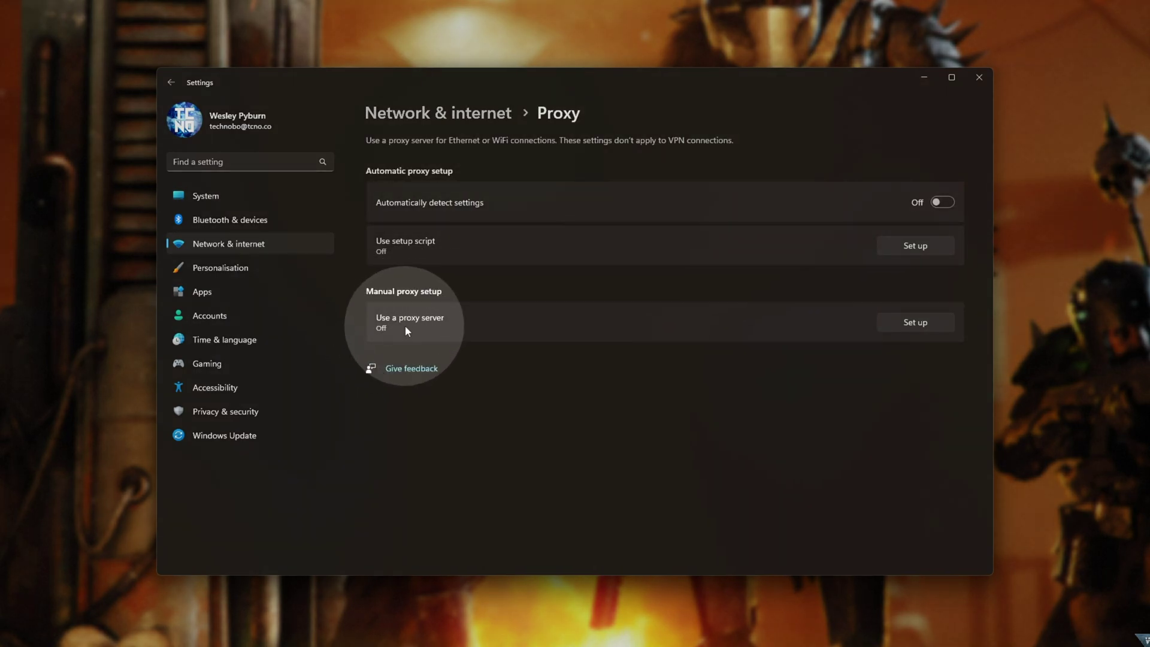
key(alt+Left)
click(470, 268)
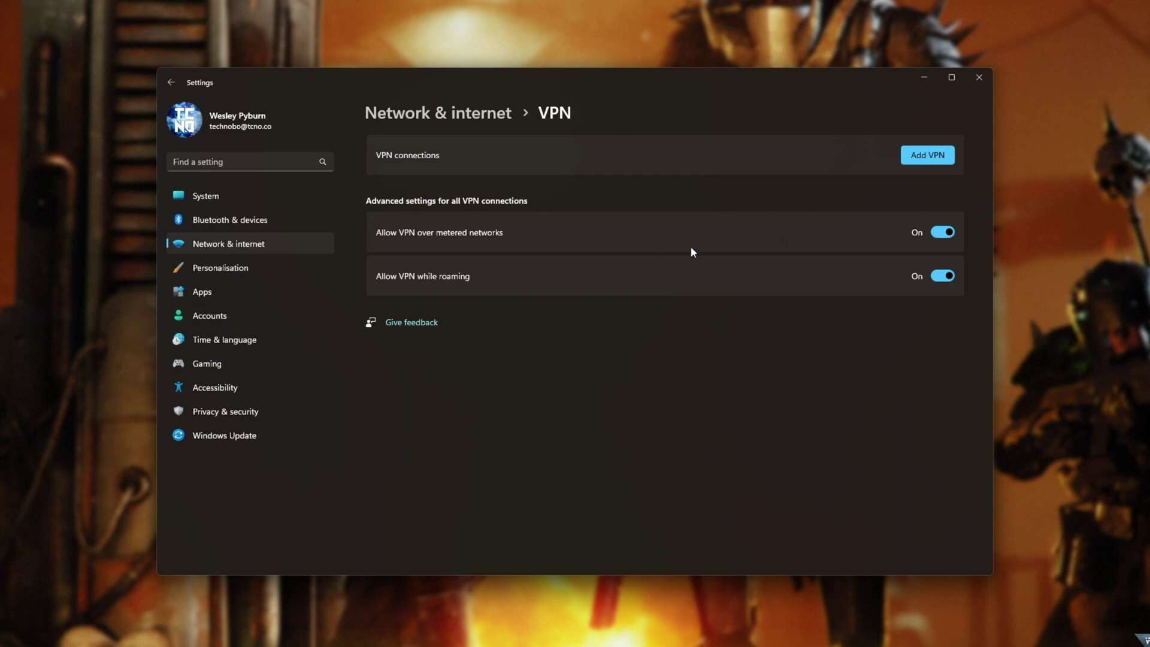
Search Start for 'fire' and open Windows Defender Firewall.
click(982, 78)
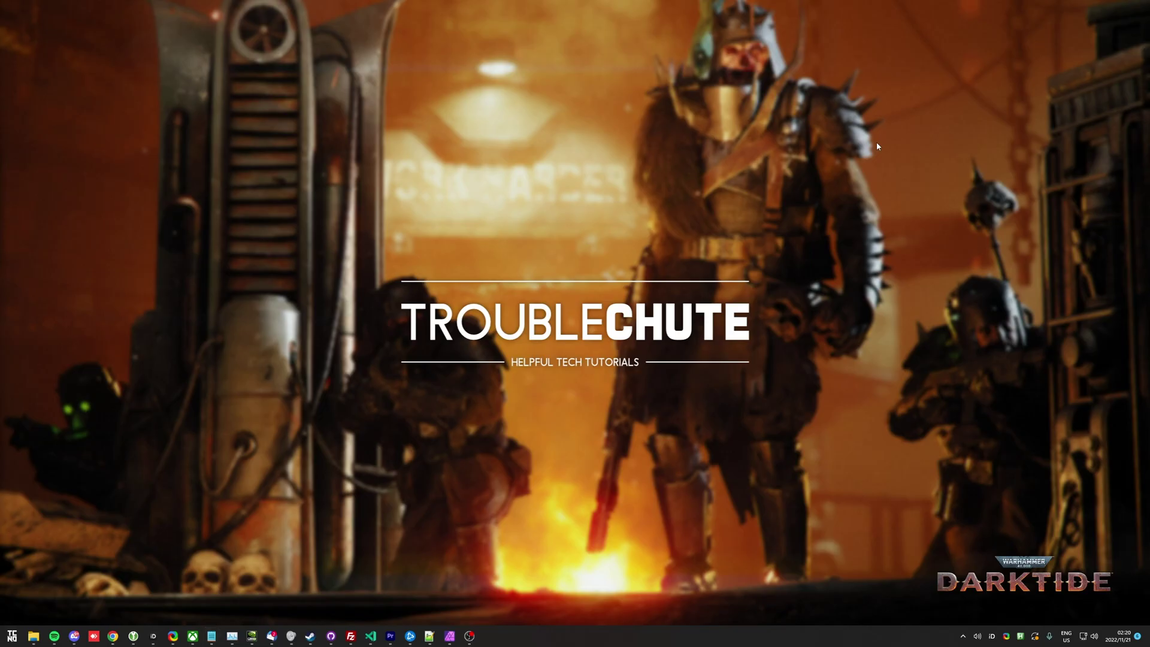
key(super)
text(firewall)
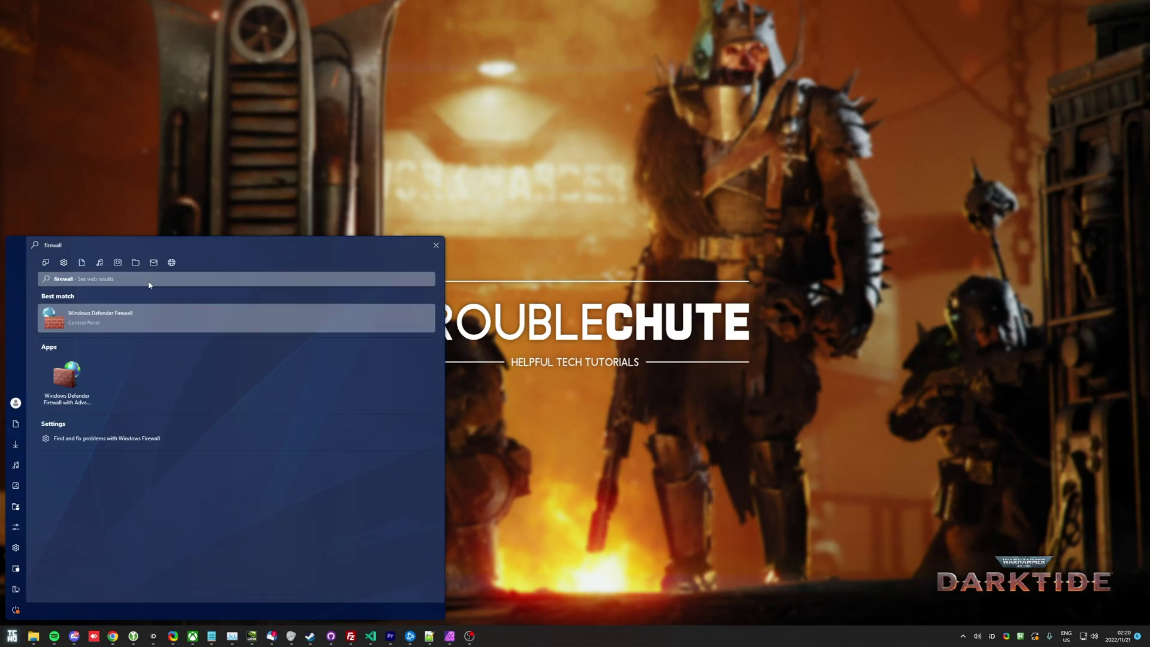
click(151, 316)
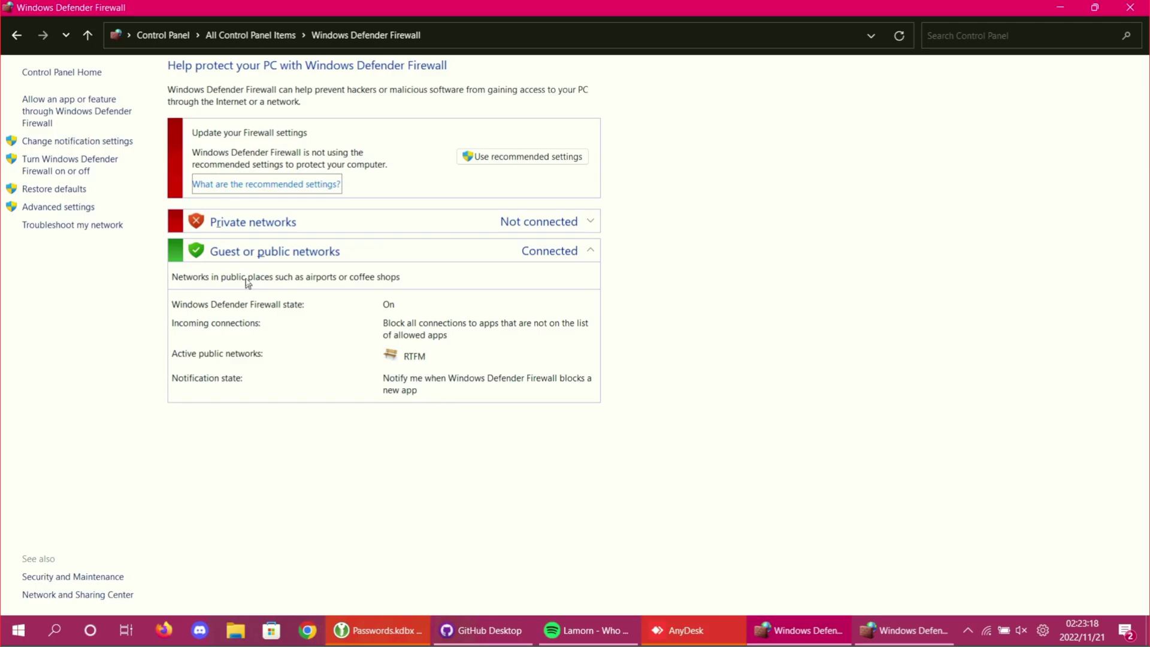
Unlock the allowed apps list, choose Allow another app, and browse for its program file.
click(68, 108)
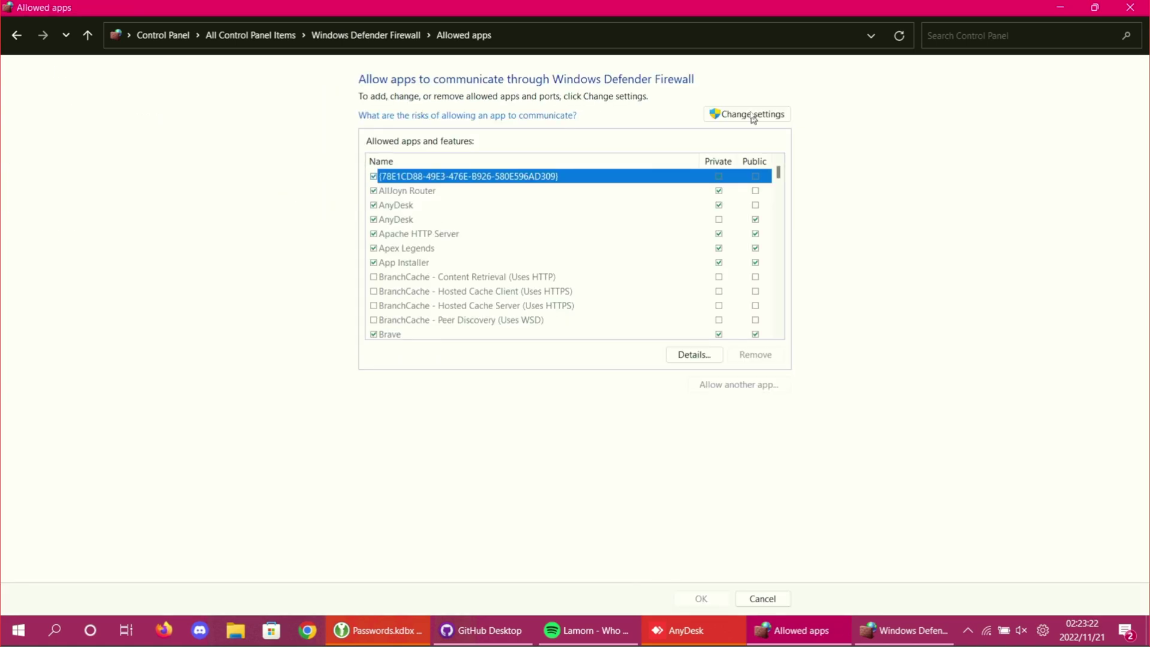
click(749, 113)
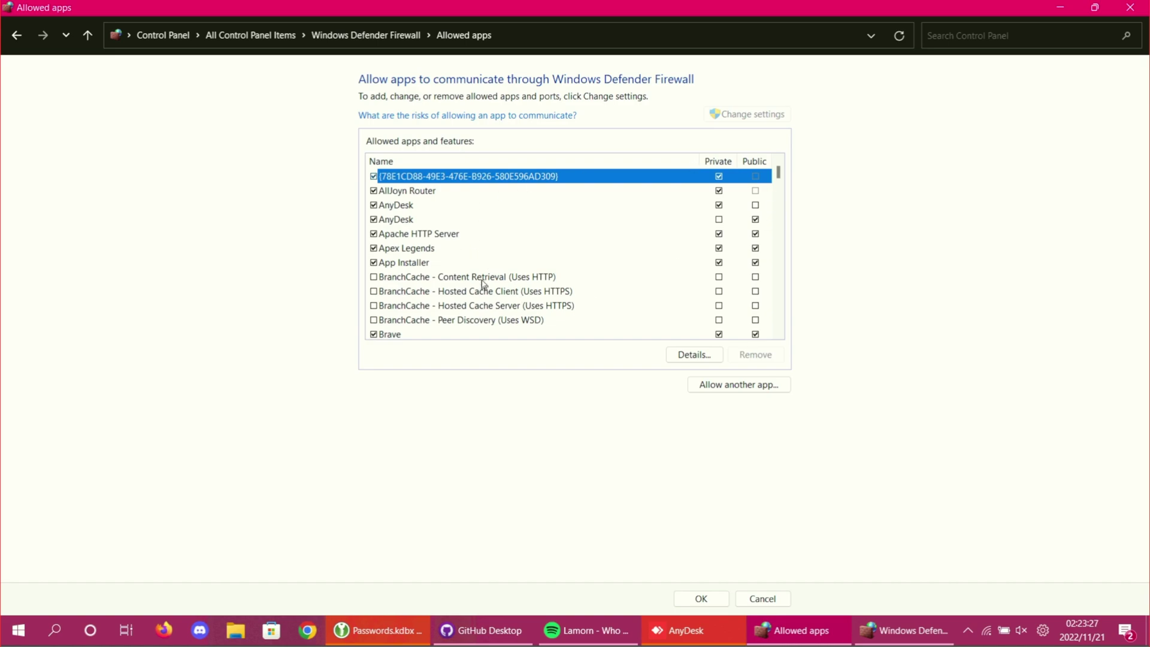
click(739, 386)
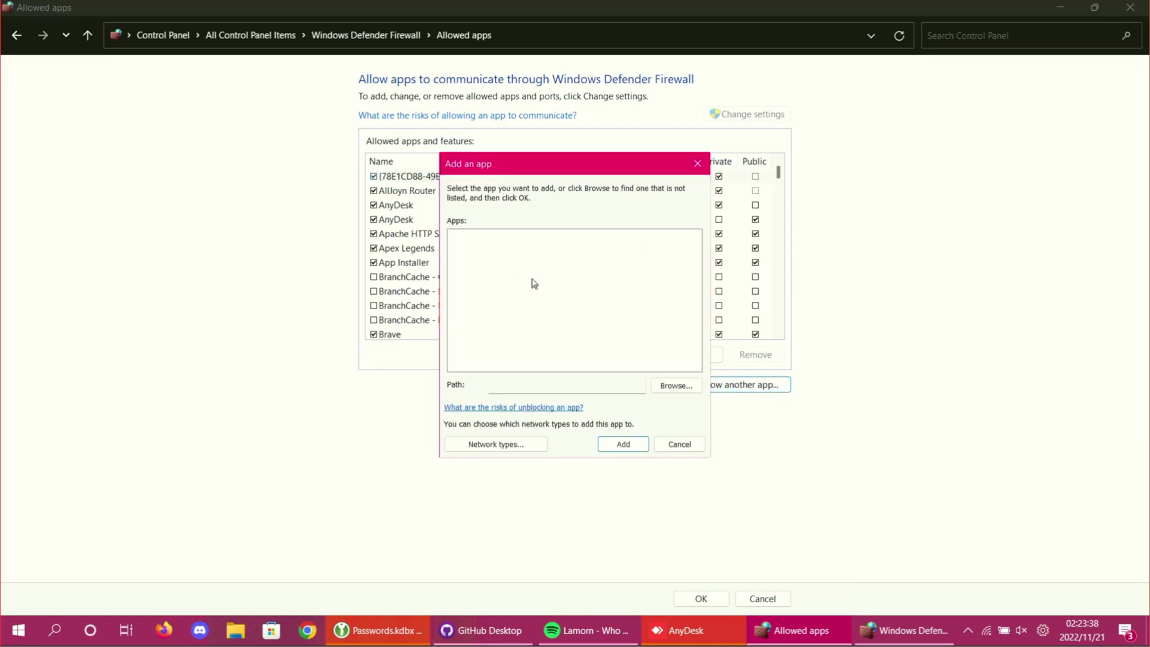
click(692, 386)
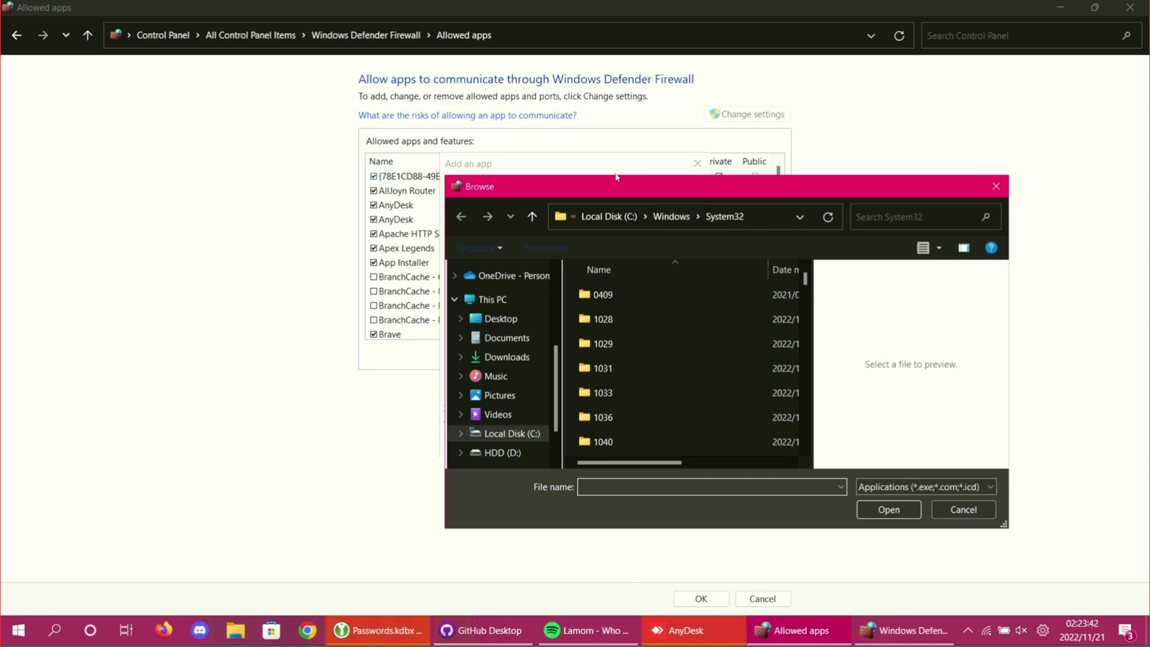
drag(660, 193, 548, 159)
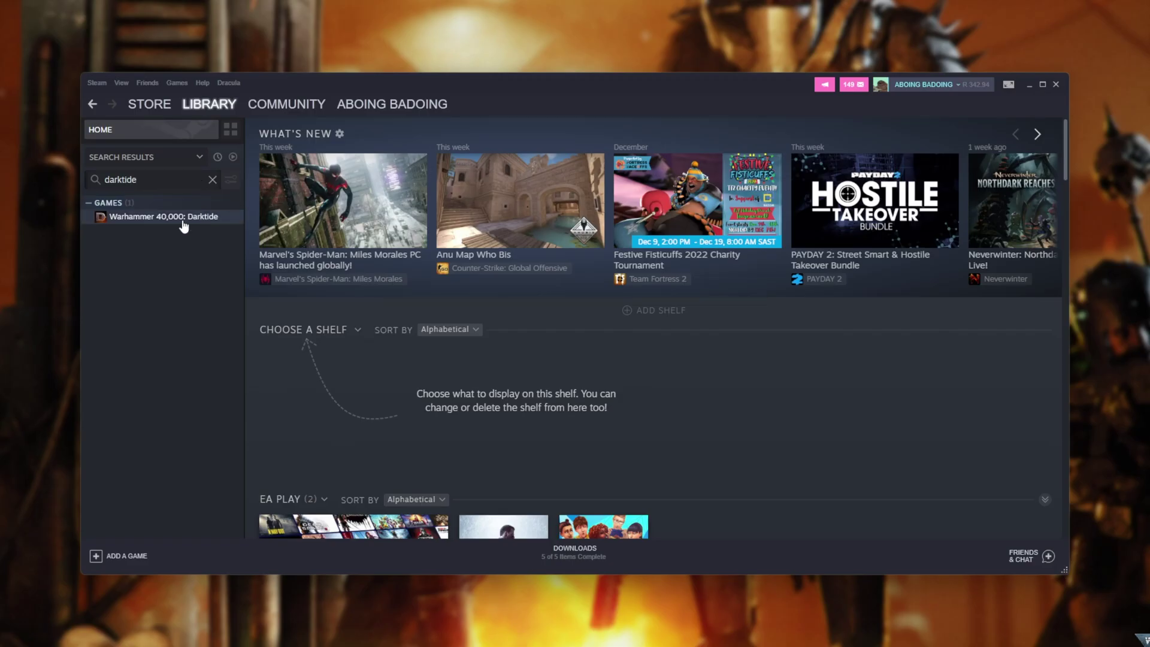
Browse Darktide's local files from Steam and select Darktide.exe in the binaries folder.
right_click(181, 219)
mouse_move(241, 299)
click(303, 314)
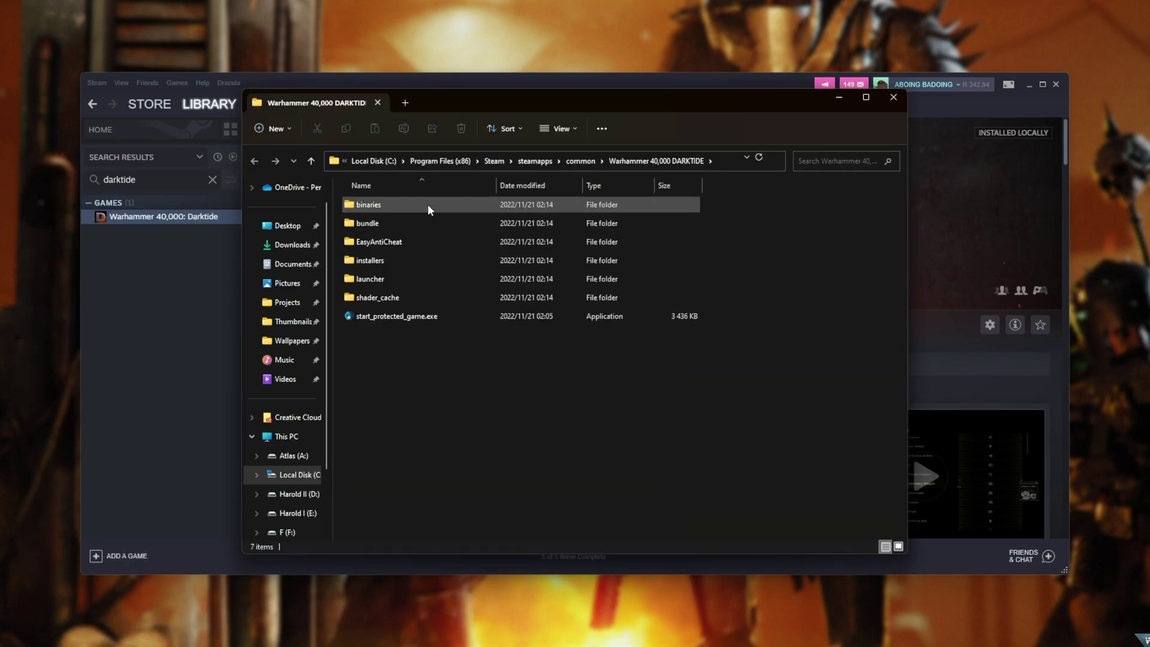
double_click(427, 205)
click(427, 279)
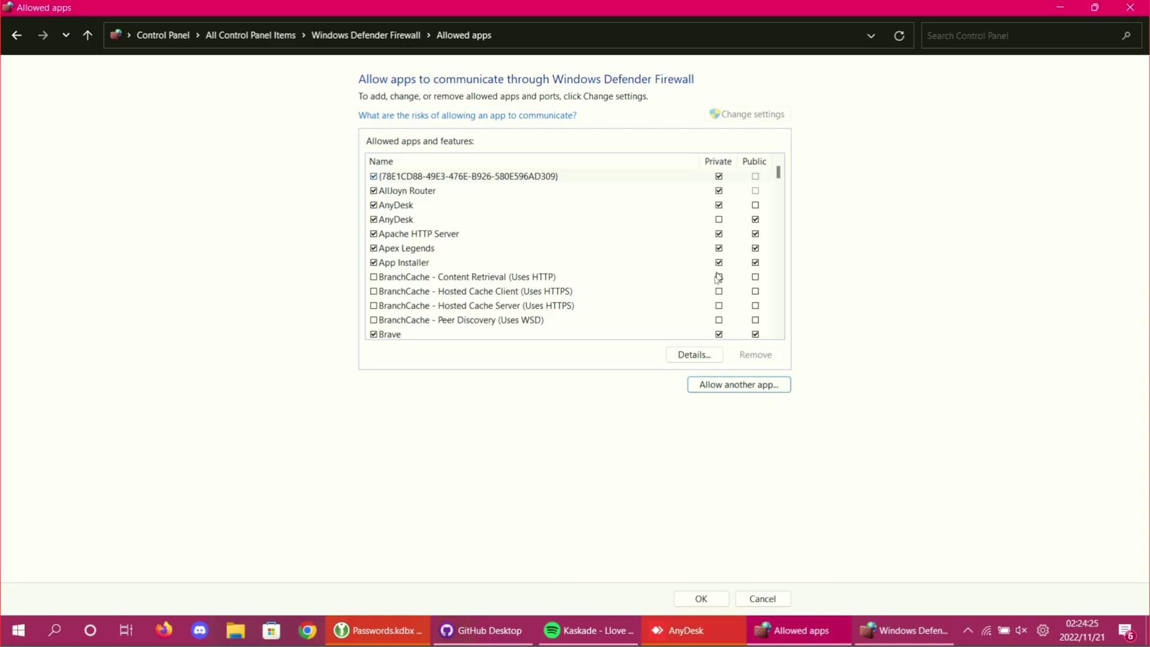
scroll(773, 303, down, 4)
scroll(751, 290, up, 4)
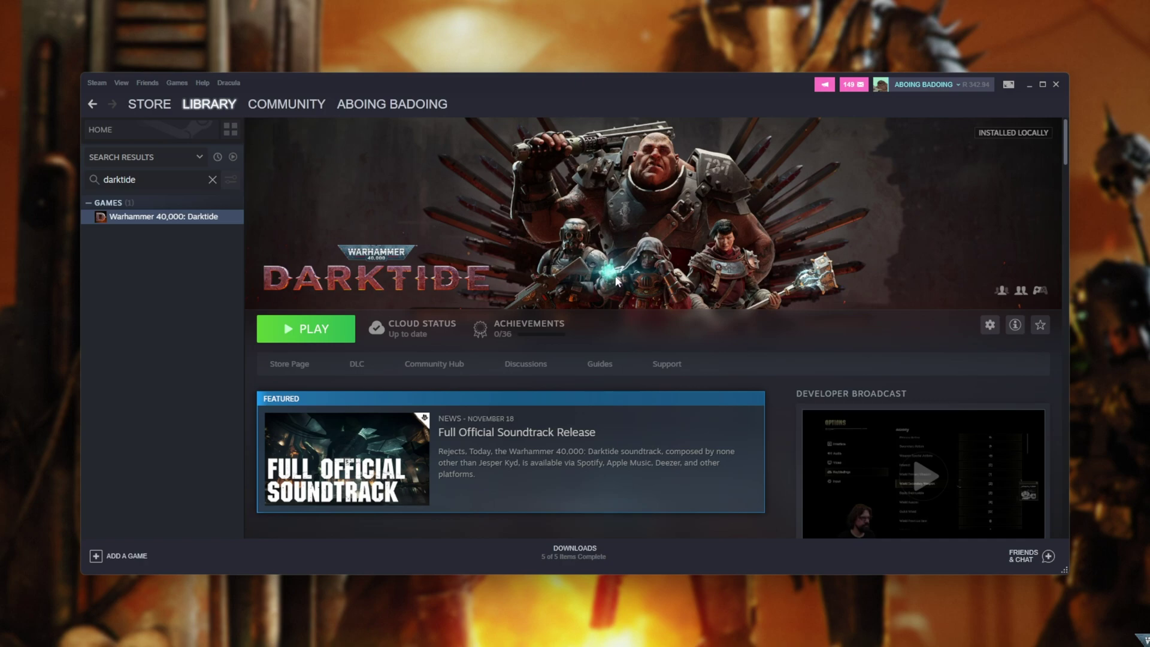
Exit the Steam client from the Steam menu.
click(97, 82)
click(117, 170)
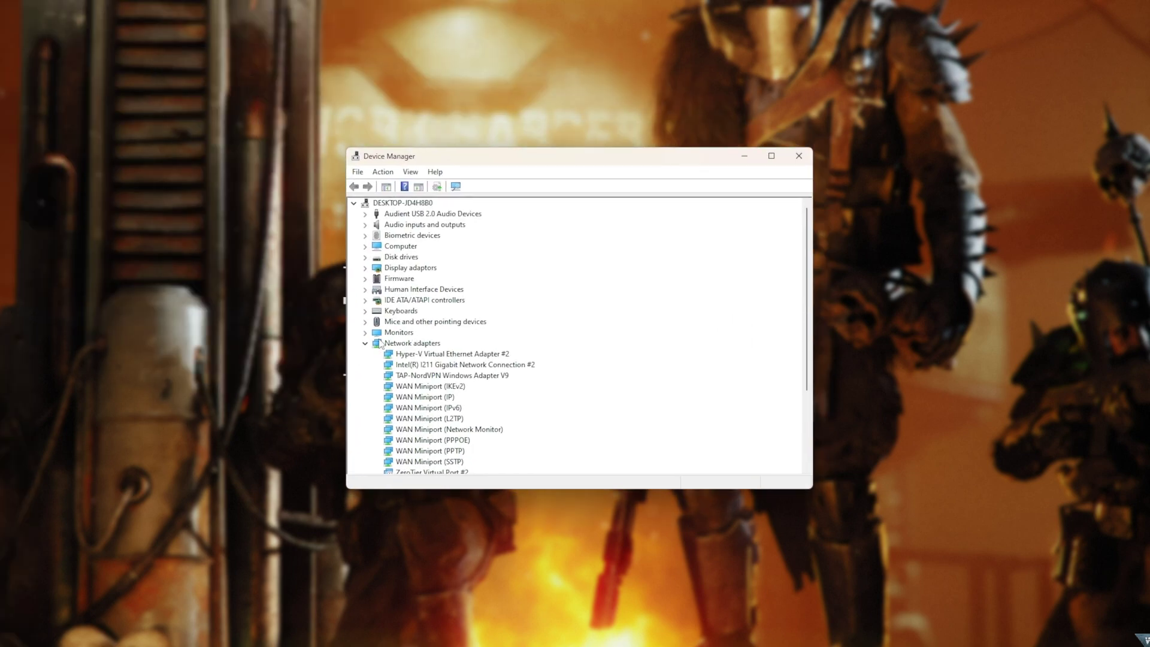
Check the Intel(R) I211 Gigabit Network Connection #2 driver options, then close Device Manager.
click(385, 347)
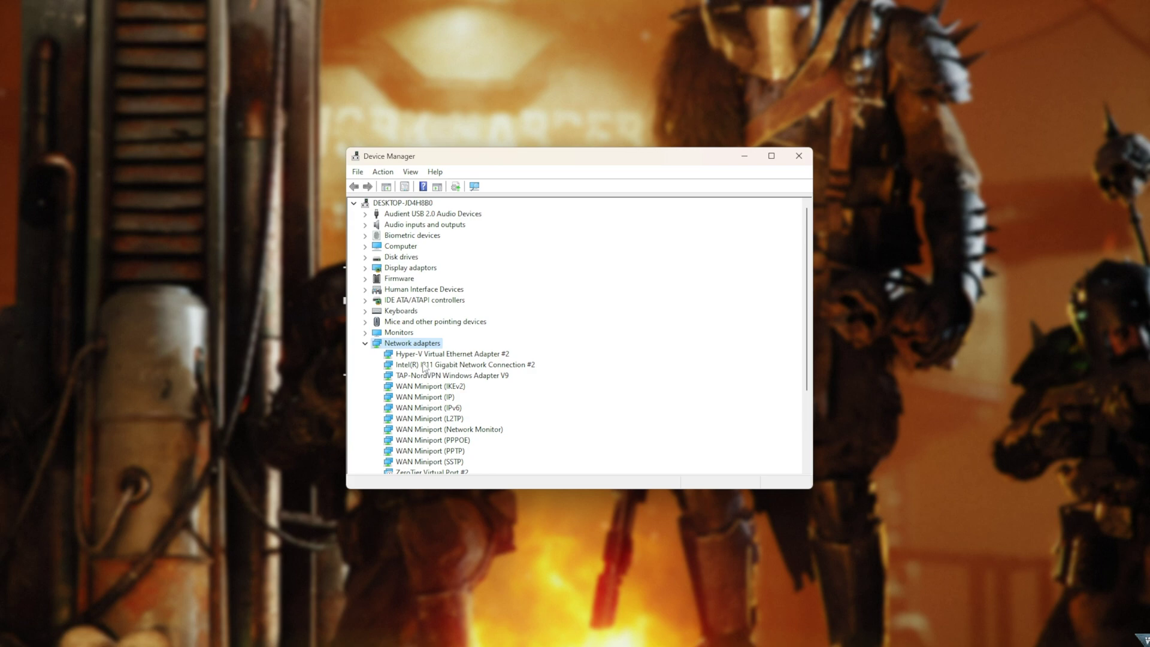
click(447, 365)
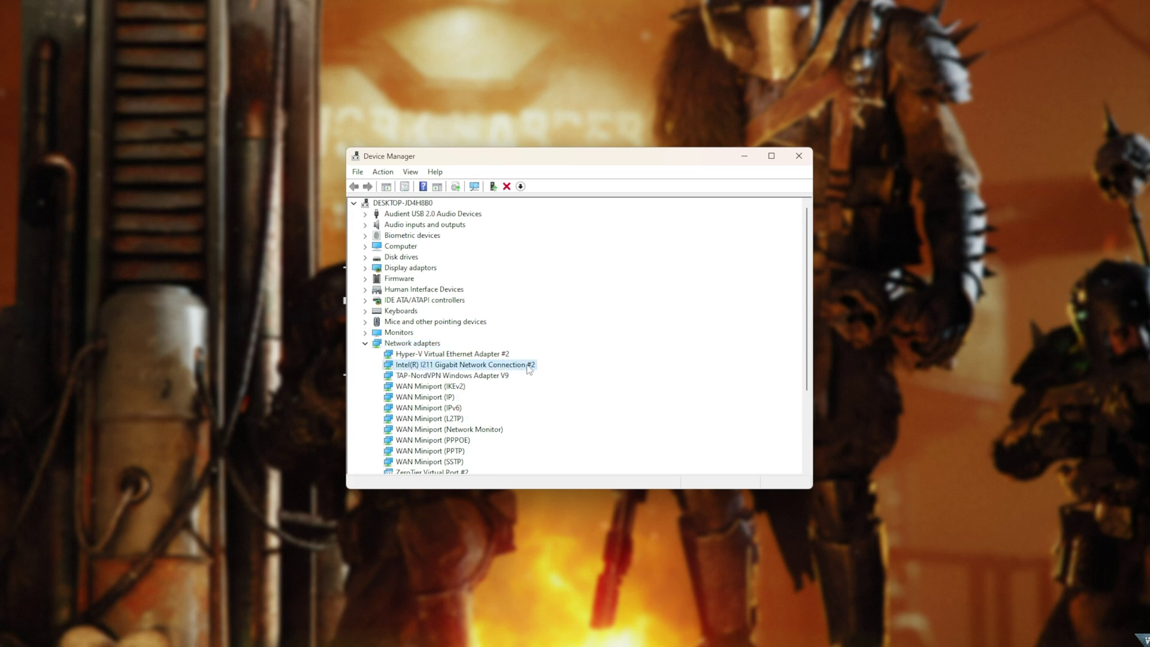
right_click(494, 368)
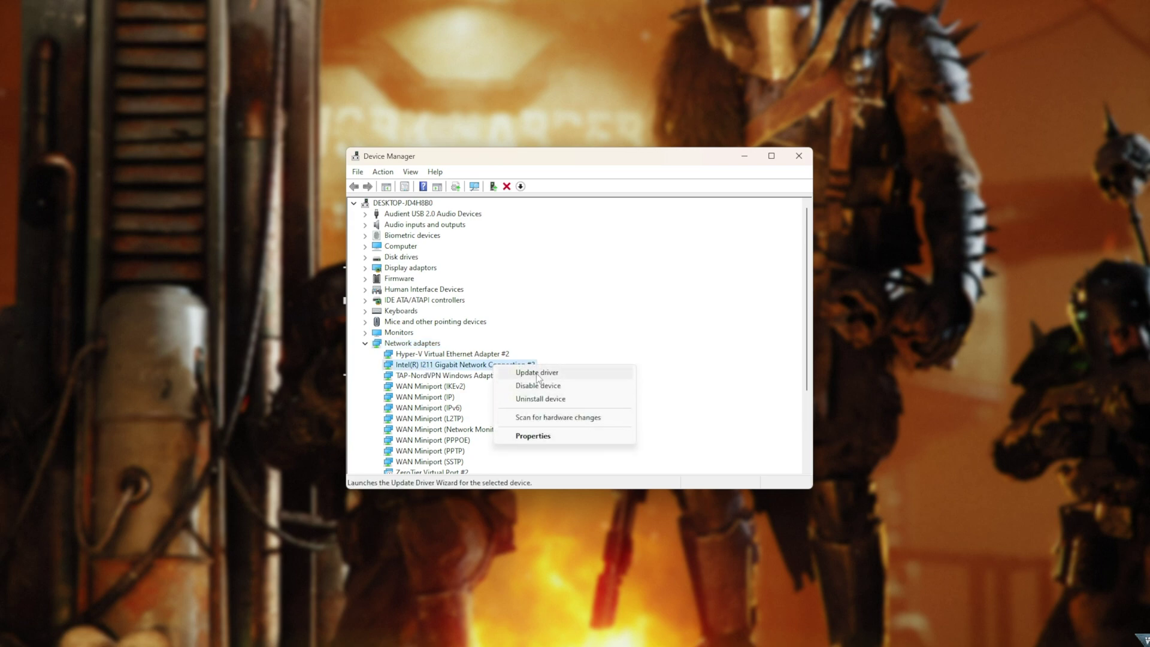
click(624, 362)
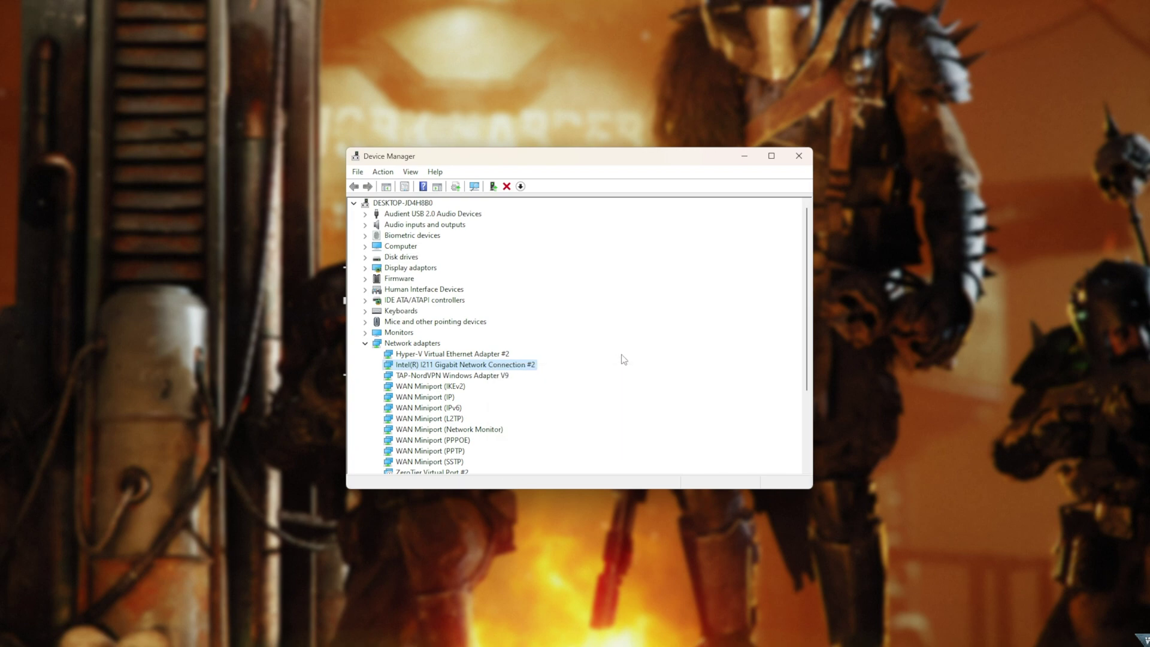
click(807, 156)
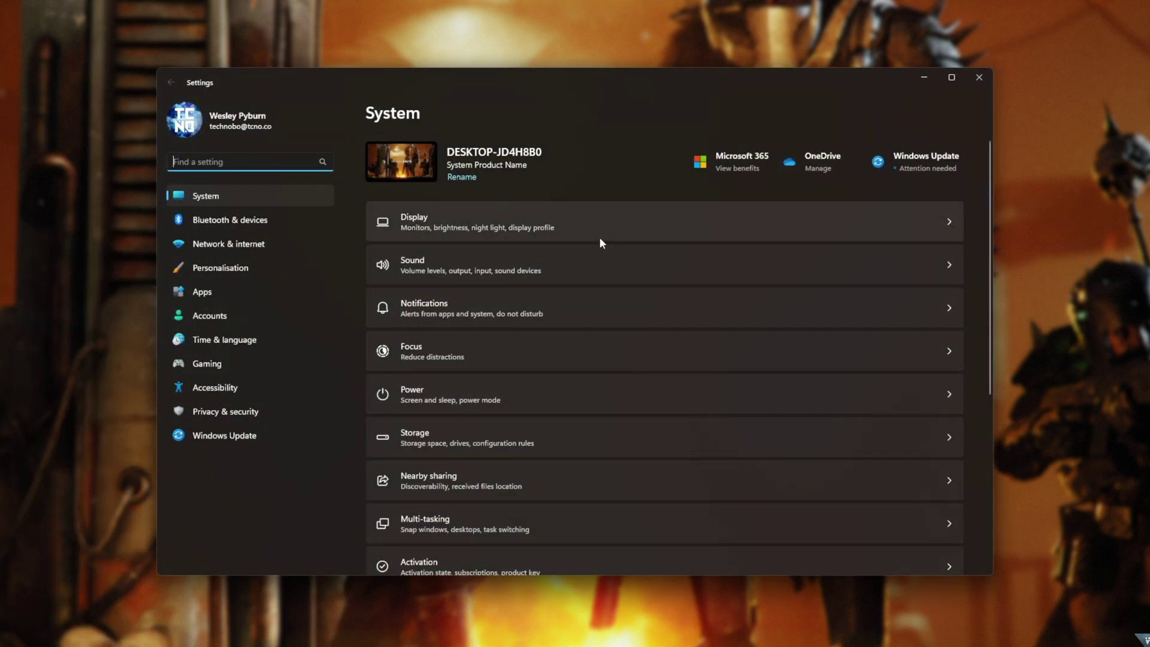
In Time & language > Date & time, toggle 'Set the time automatically' off and back on.
click(240, 341)
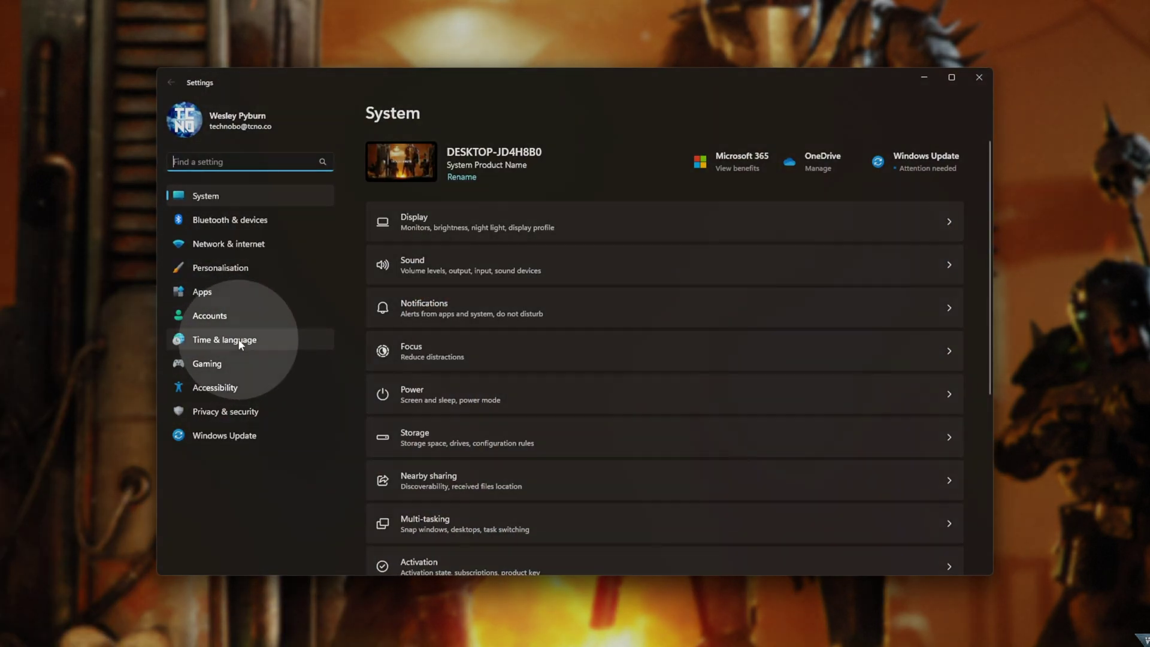
click(393, 239)
click(421, 225)
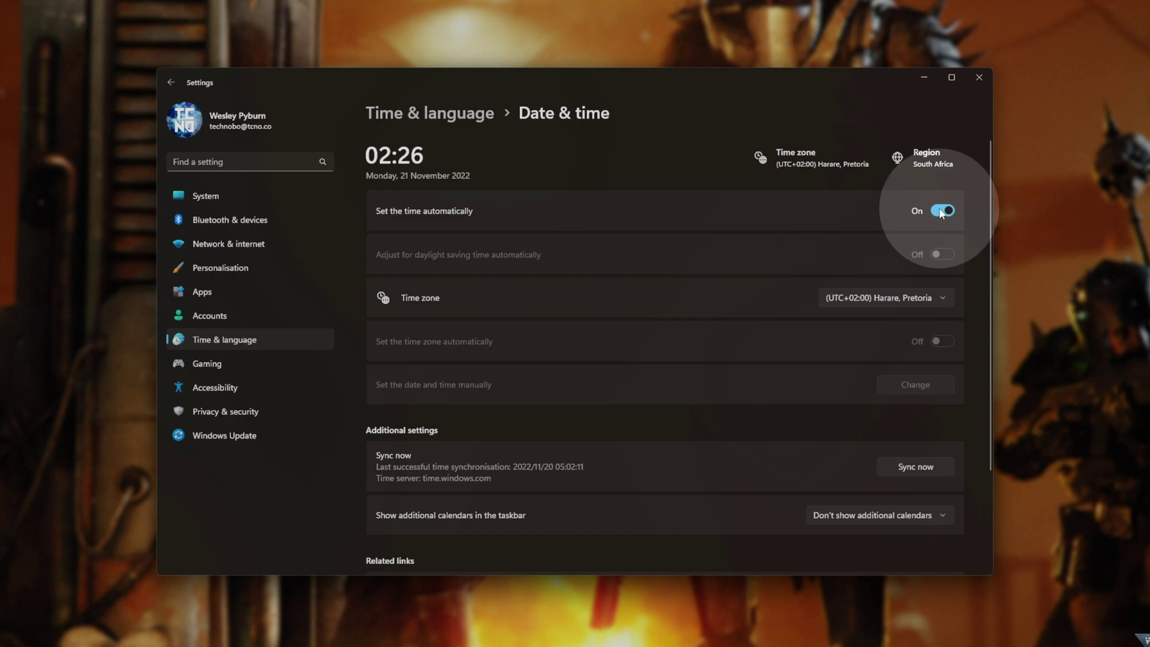
click(942, 211)
click(942, 211)
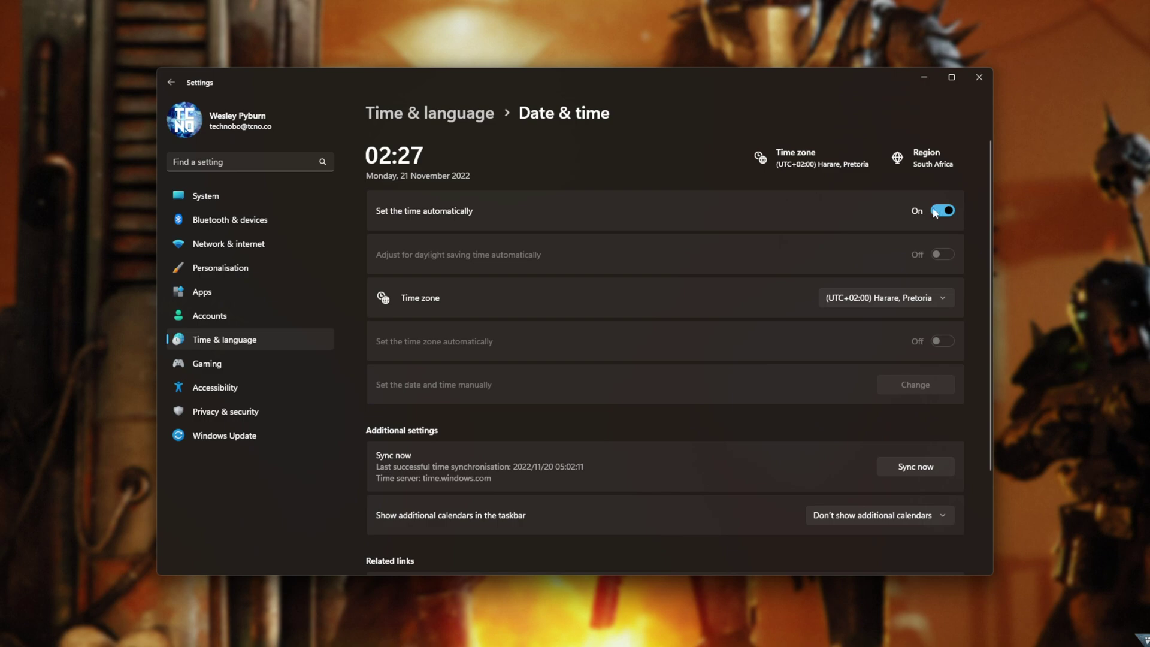
Open Language & region from Time & language, showing South Africa as the region.
click(923, 166)
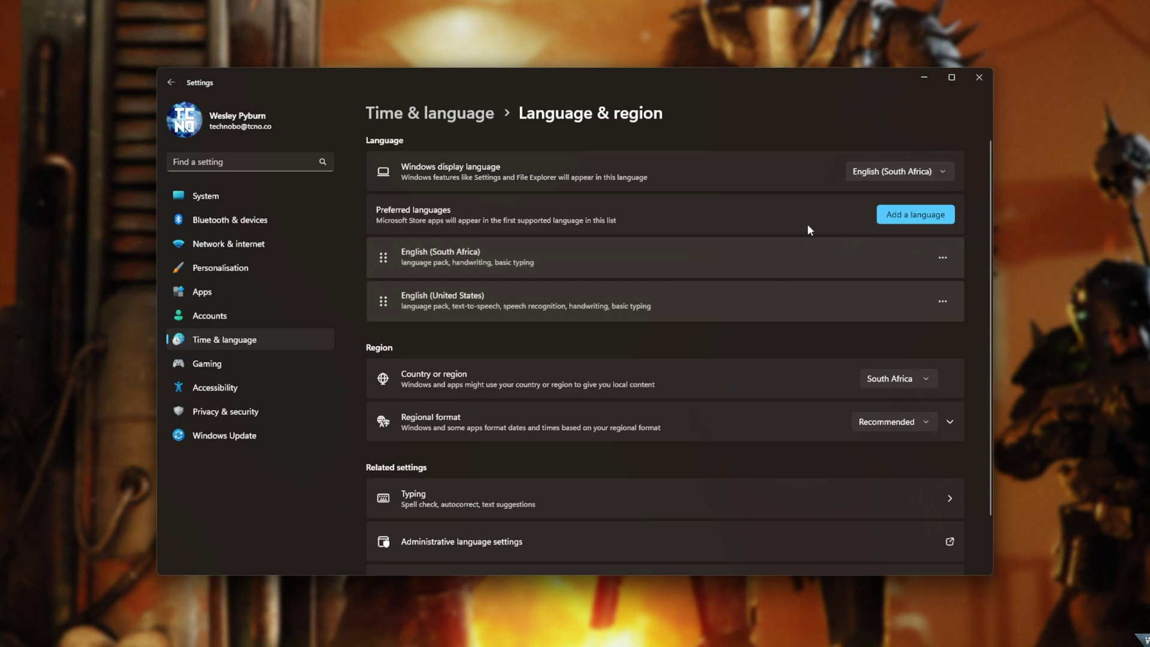
click(220, 340)
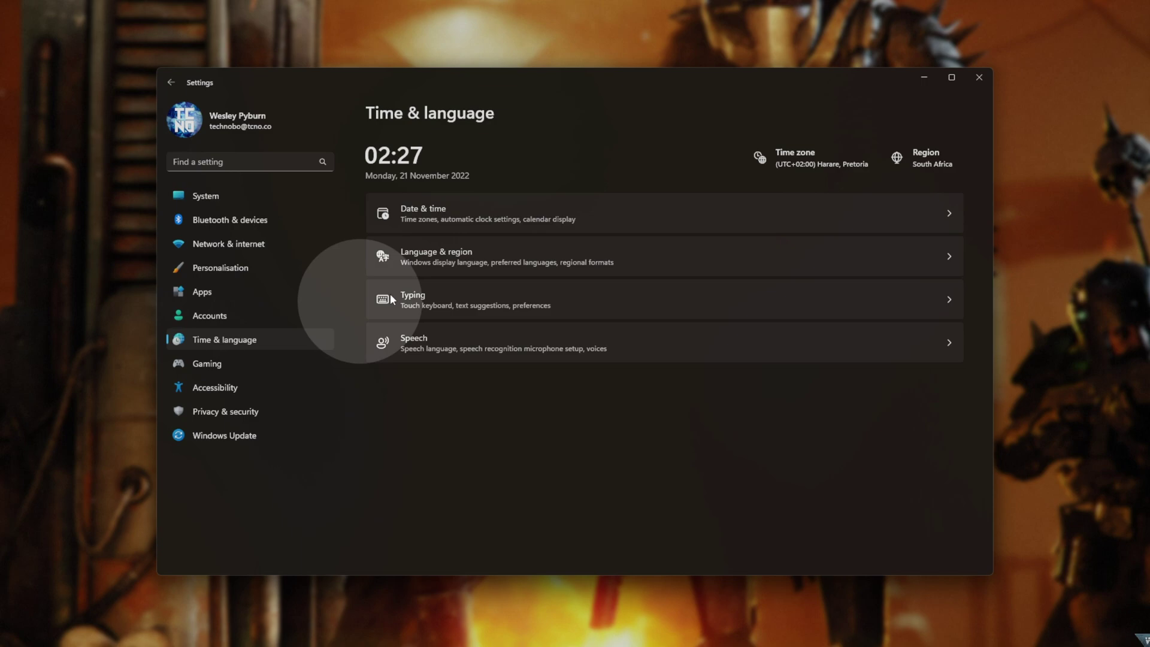
click(479, 258)
click(480, 259)
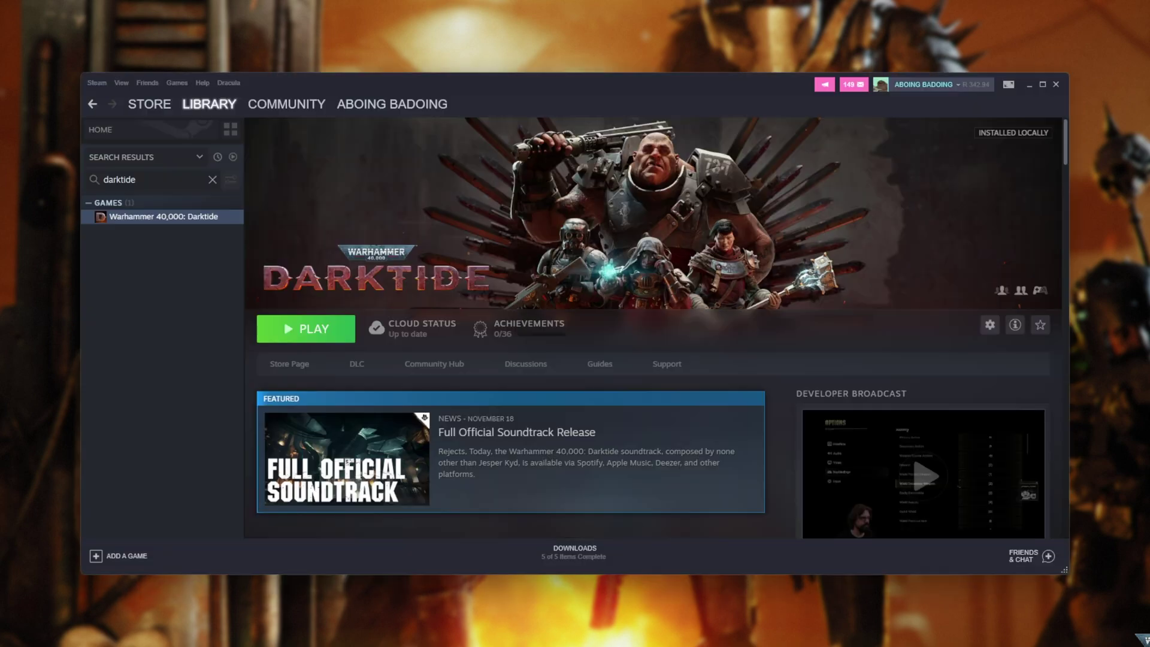
In Darktide's Properties, use Local Files to verify game file integrity, then close the dialog.
right_click(181, 220)
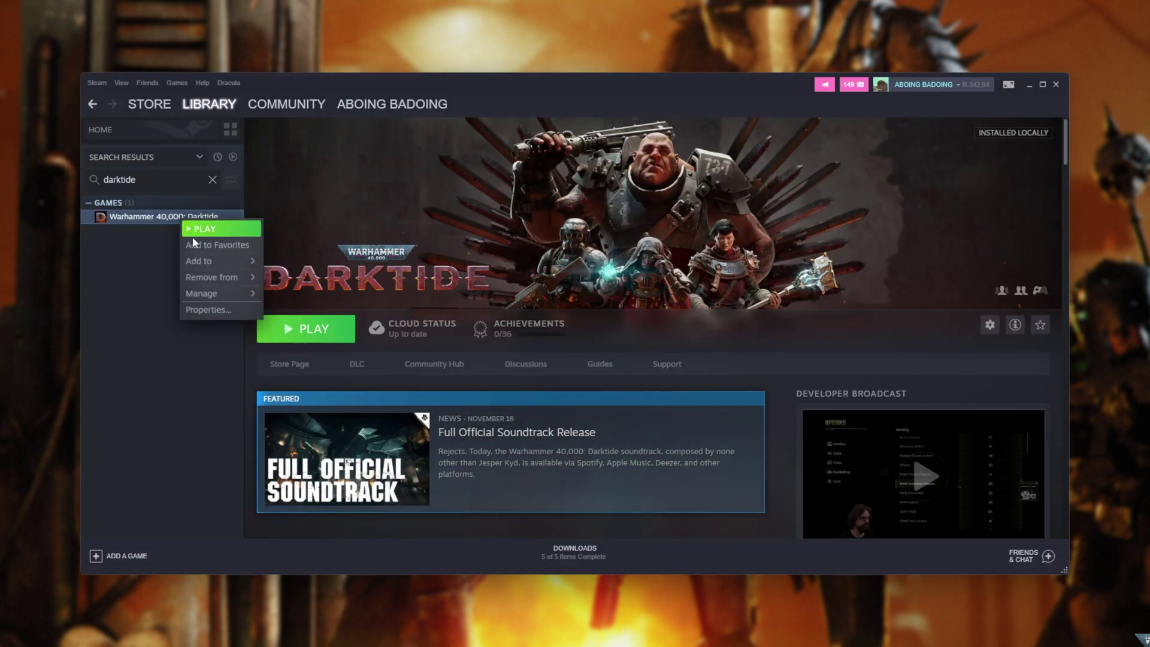
click(227, 311)
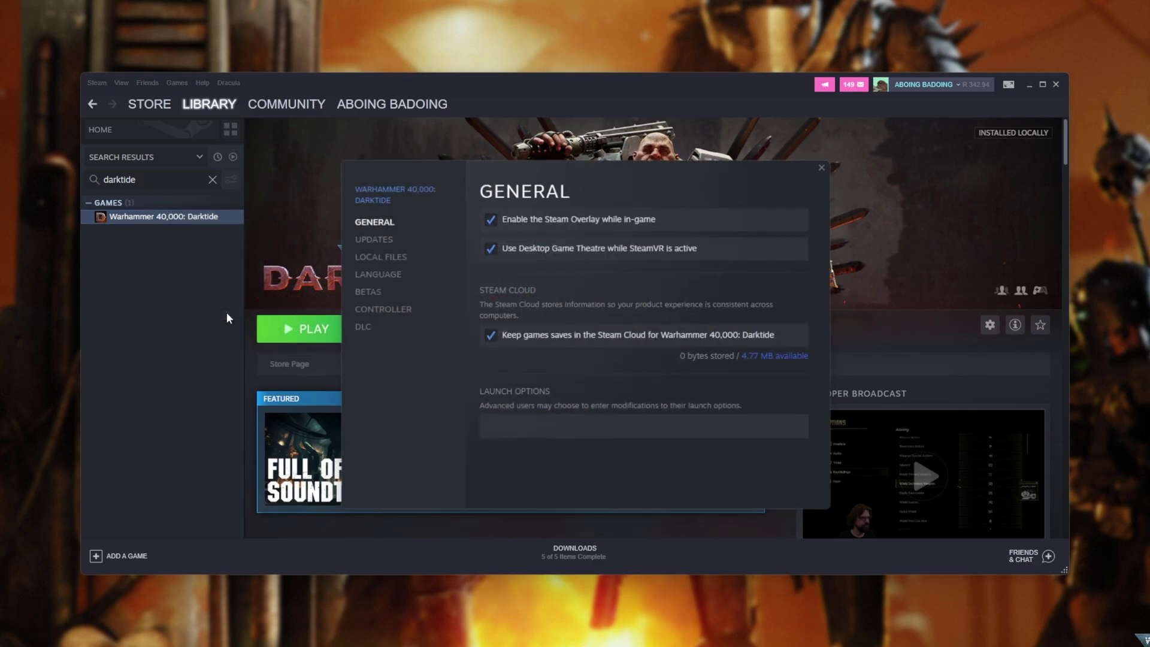
click(374, 256)
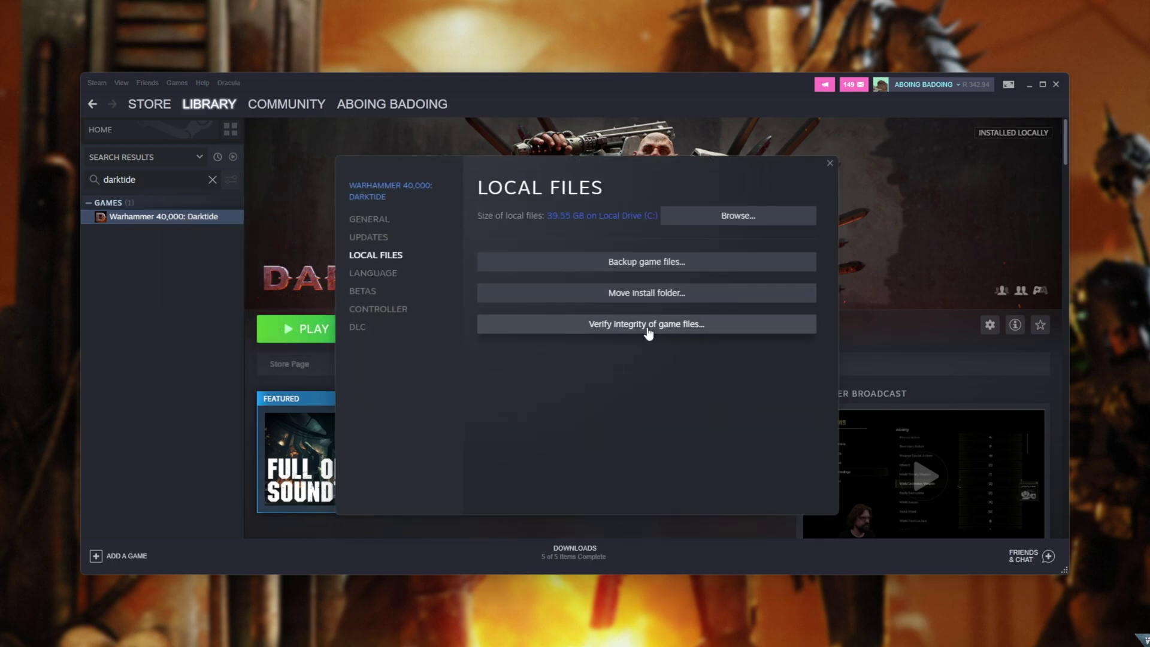
click(830, 165)
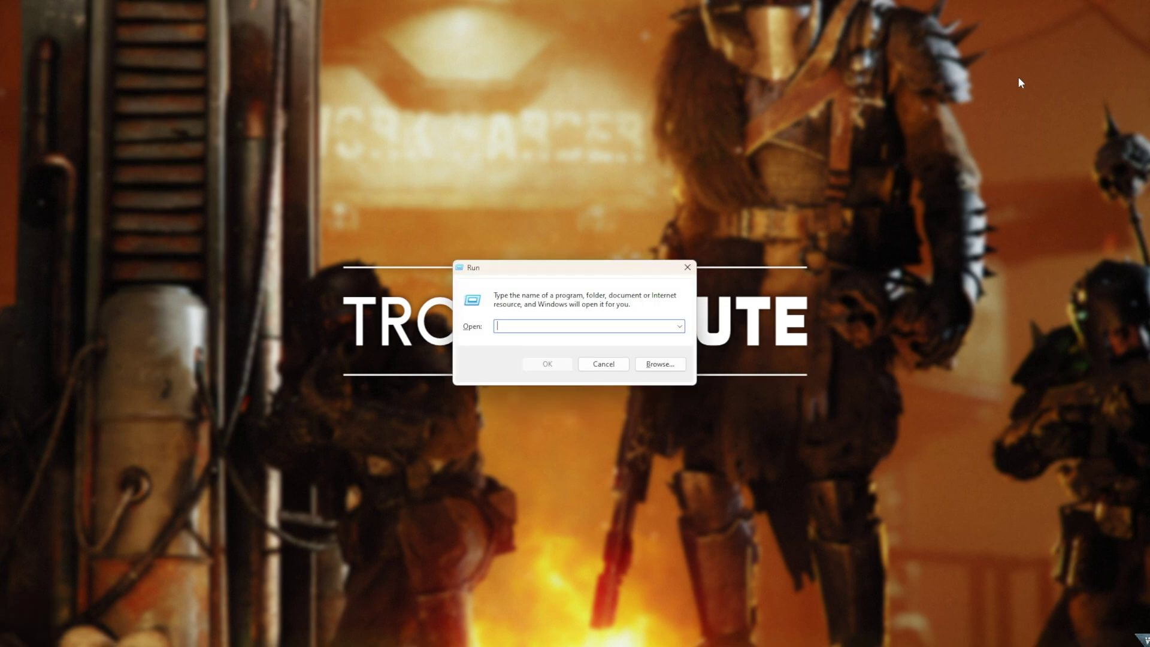
Go to %AppData% (Roaming) and open the Fatshark folder.
text(%)
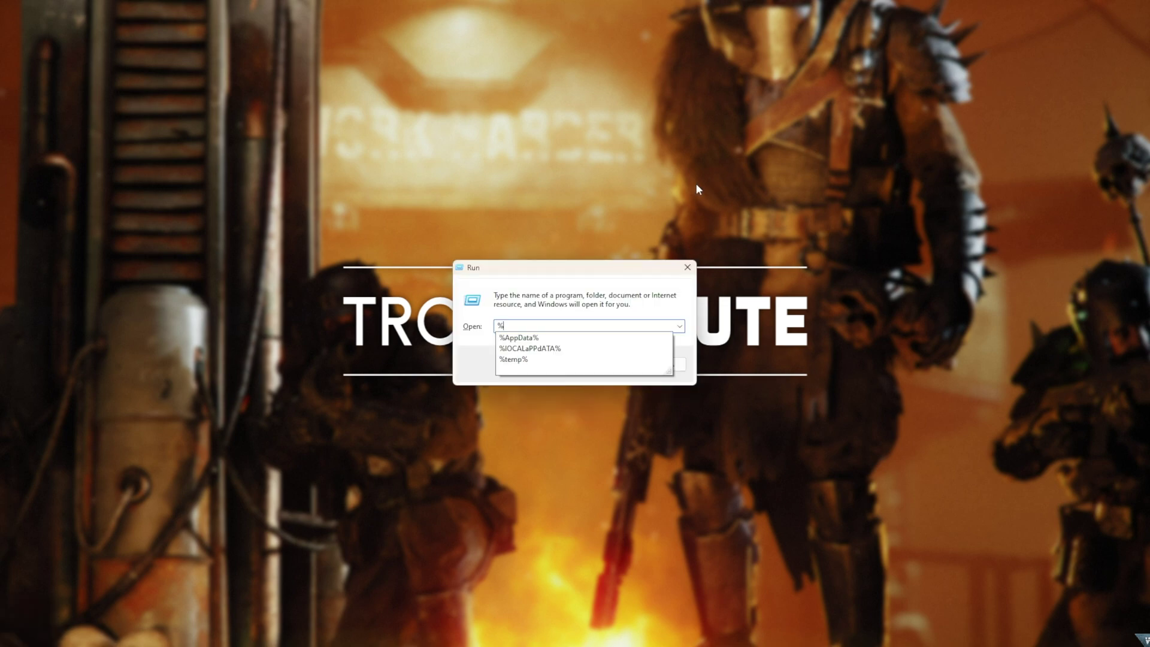
text(AppData%)
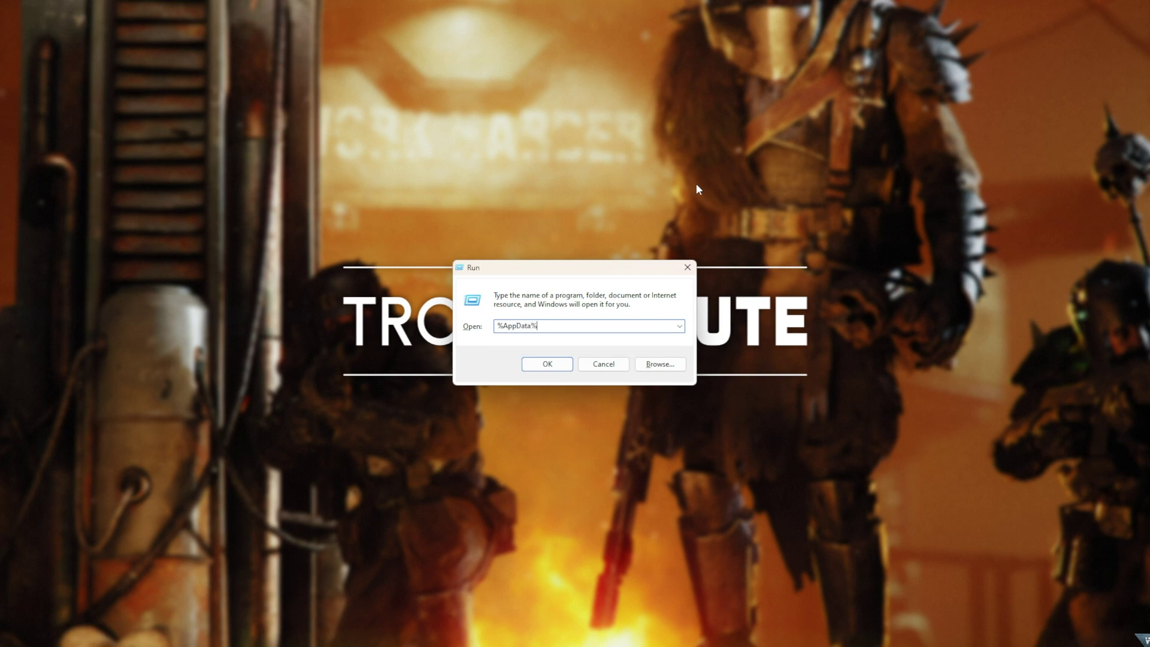
key(Return)
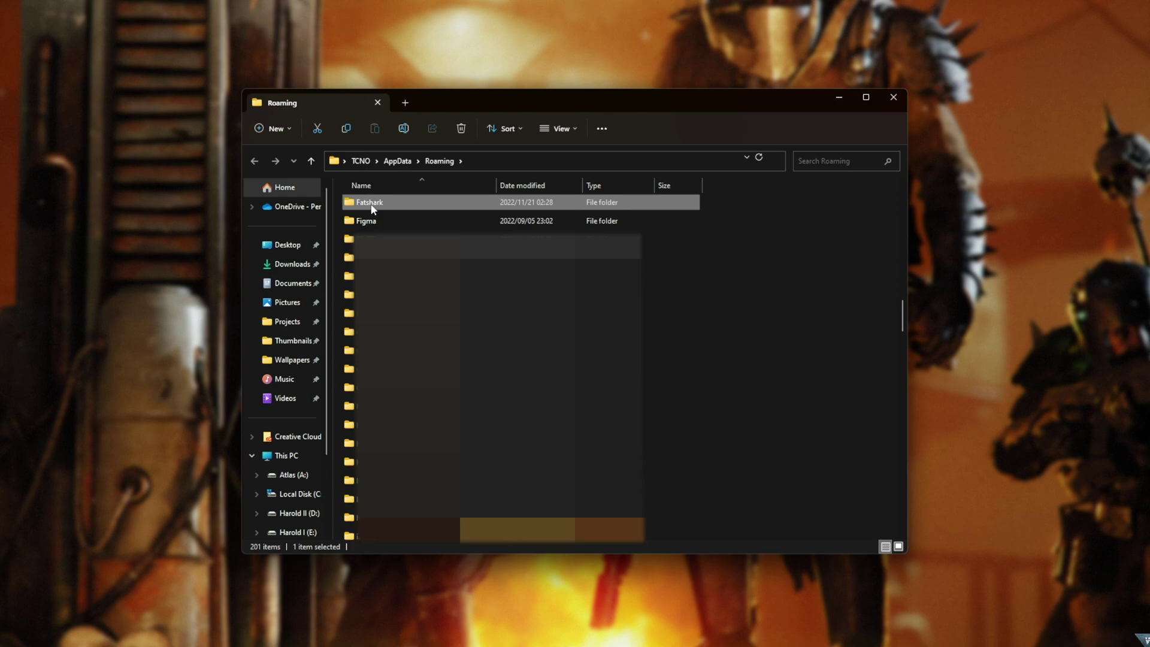
double_click(371, 203)
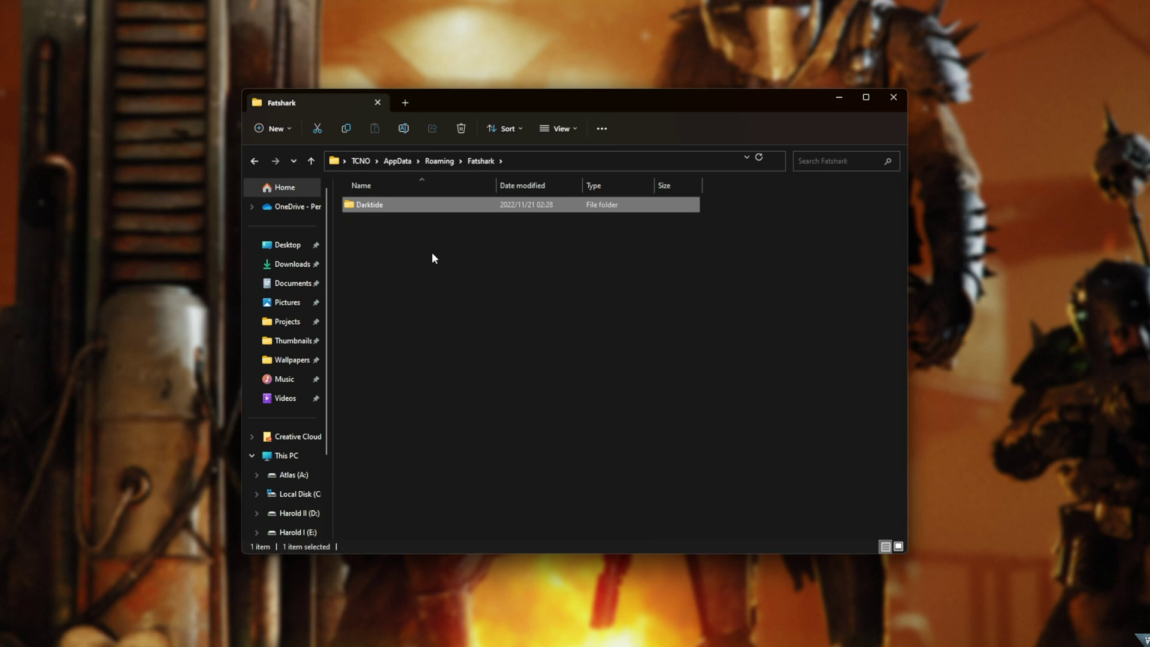
Rename the Darktide folder to Darktide1 by appending '1'.
click(383, 208)
click(383, 208)
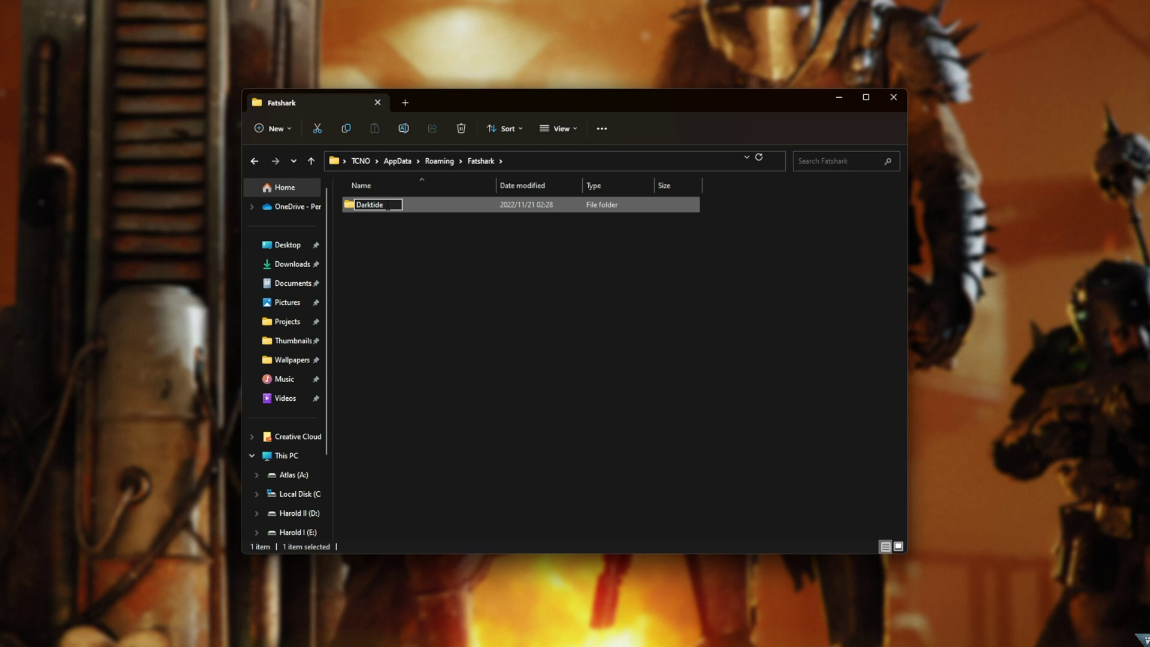
text(1)
click(444, 312)
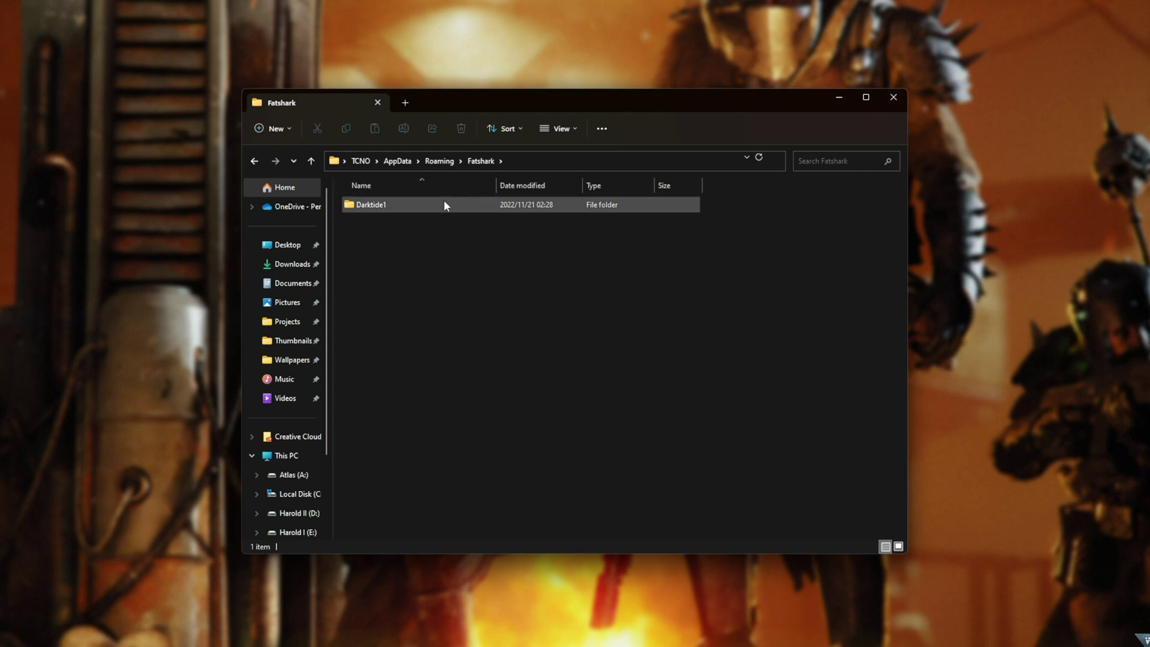
Drop the trailing '1' so the Darktide1 folder is named Darktide again.
click(412, 206)
click(399, 206)
key(End)
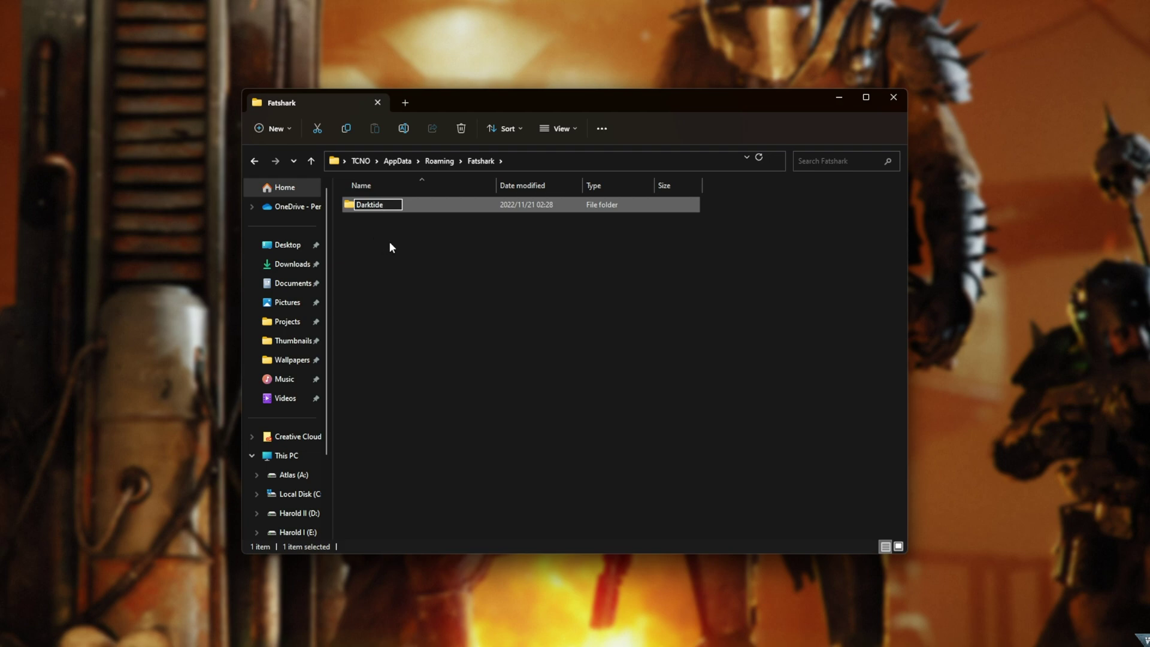
click(390, 243)
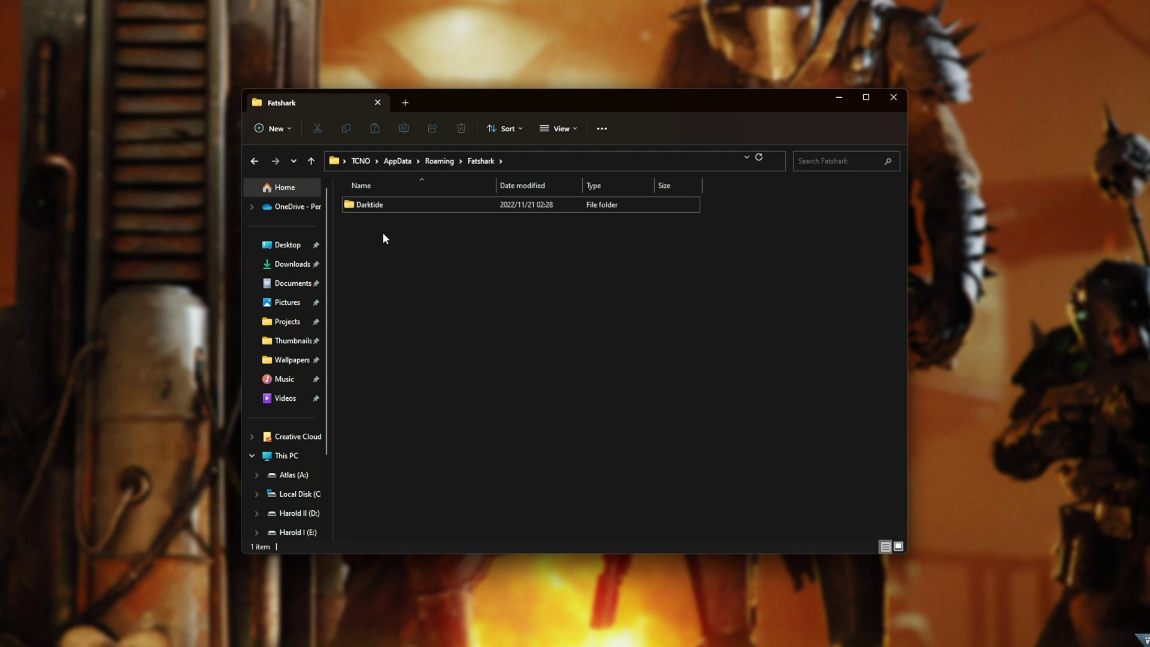